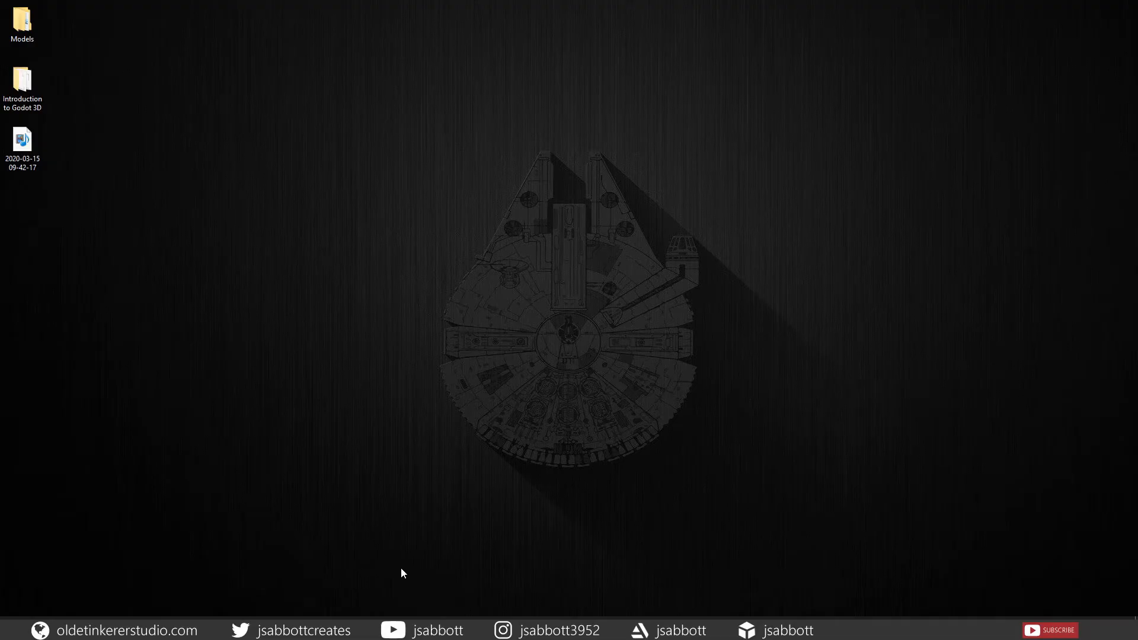
Launch Godot, open the Godot 3D Tutorial project and create a 3D Scene root node in the empty scene.
{"action": "left_click", "coordinate": [391, 629]}
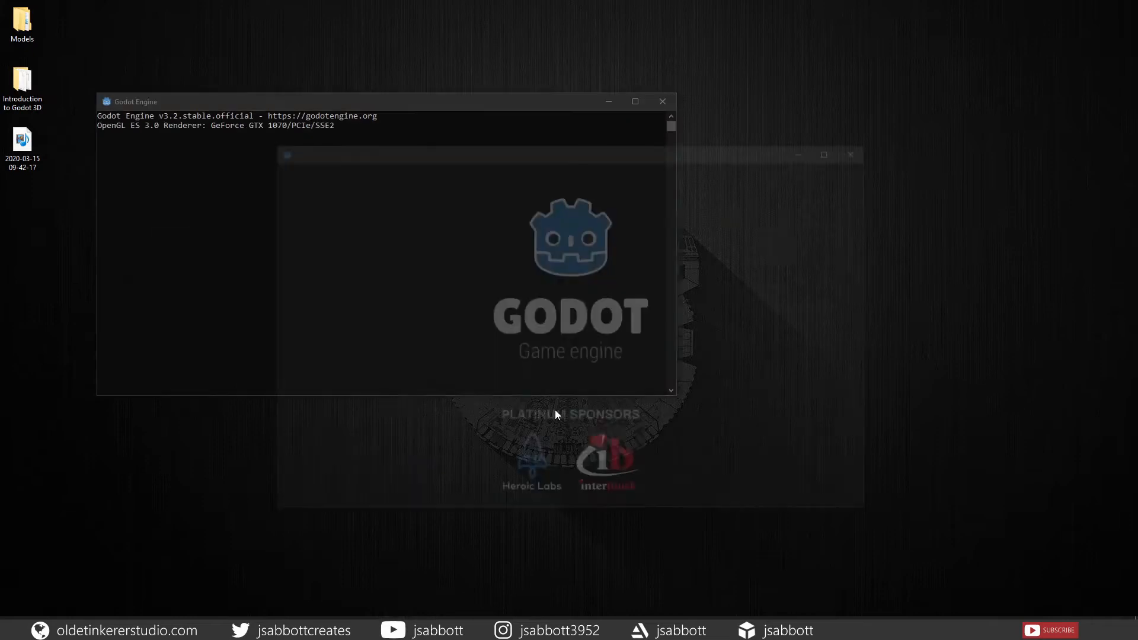
{"action": "left_click", "coordinate": [609, 102]}
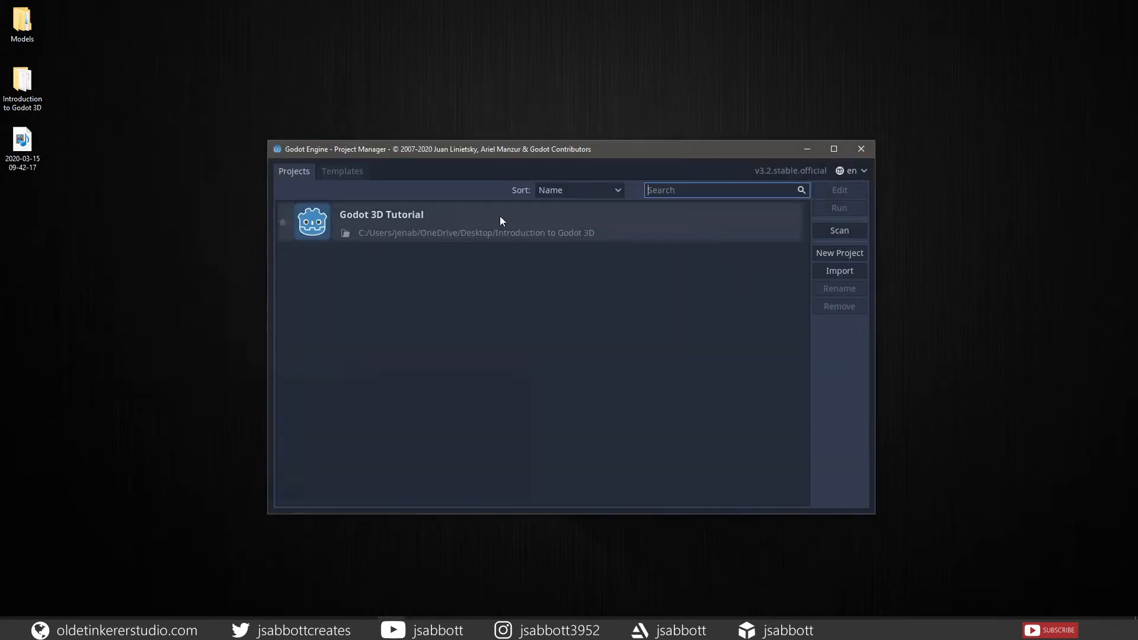
{"action": "double_click", "coordinate": [436, 234]}
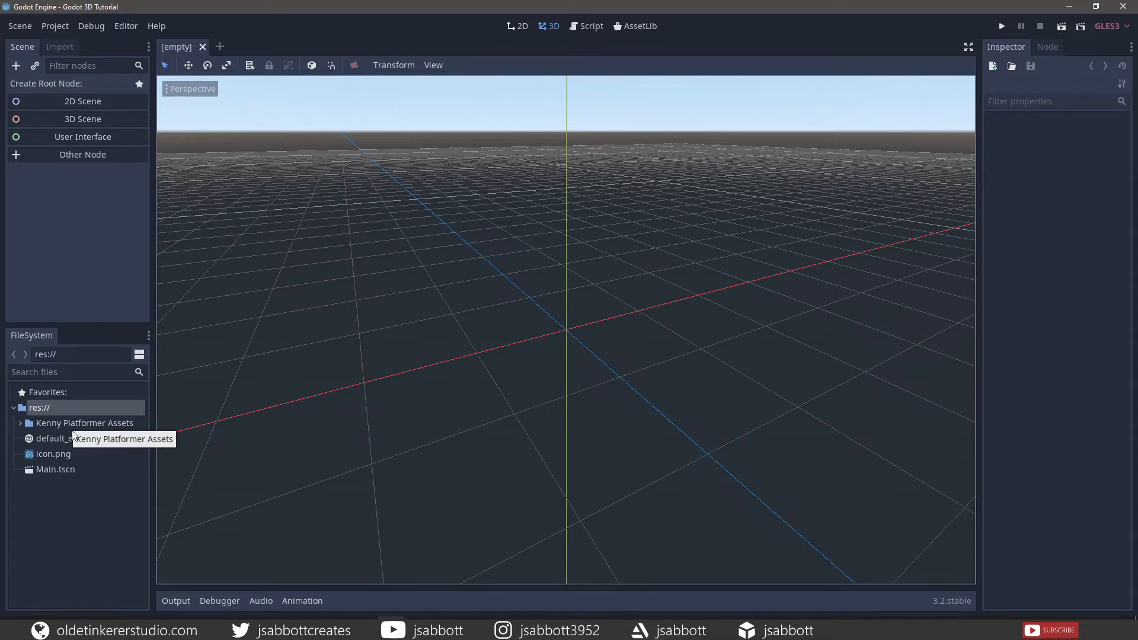
{"action": "left_click", "coordinate": [85, 123]}
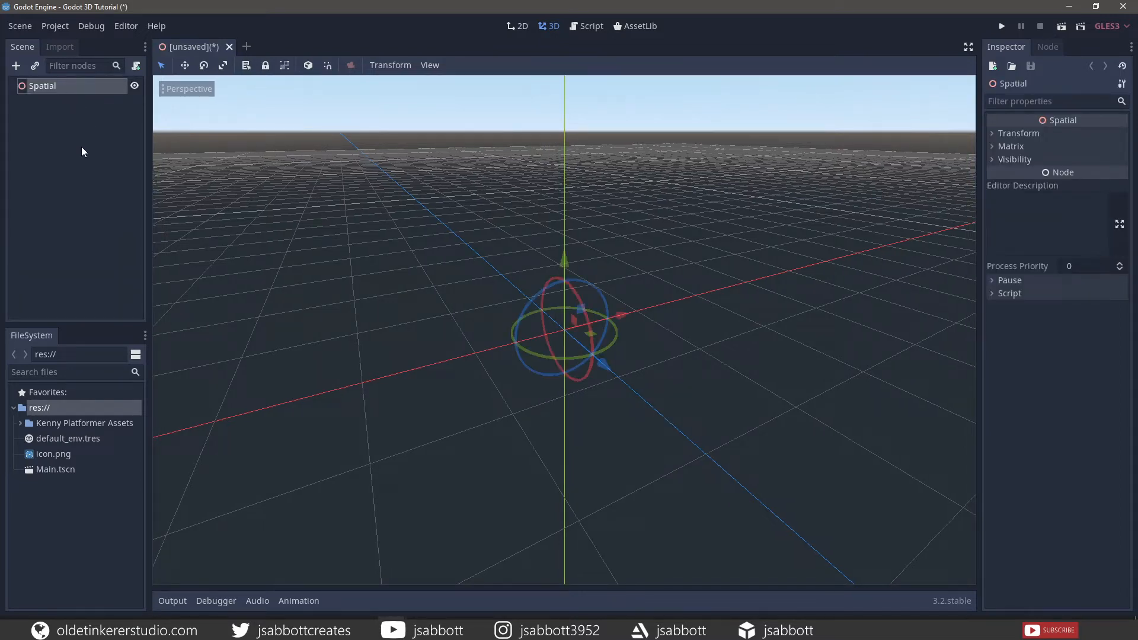
Open barrel.glb from the Kenny Platformer Assets folder as a new inherited scene.
{"action": "left_click", "coordinate": [22, 425]}
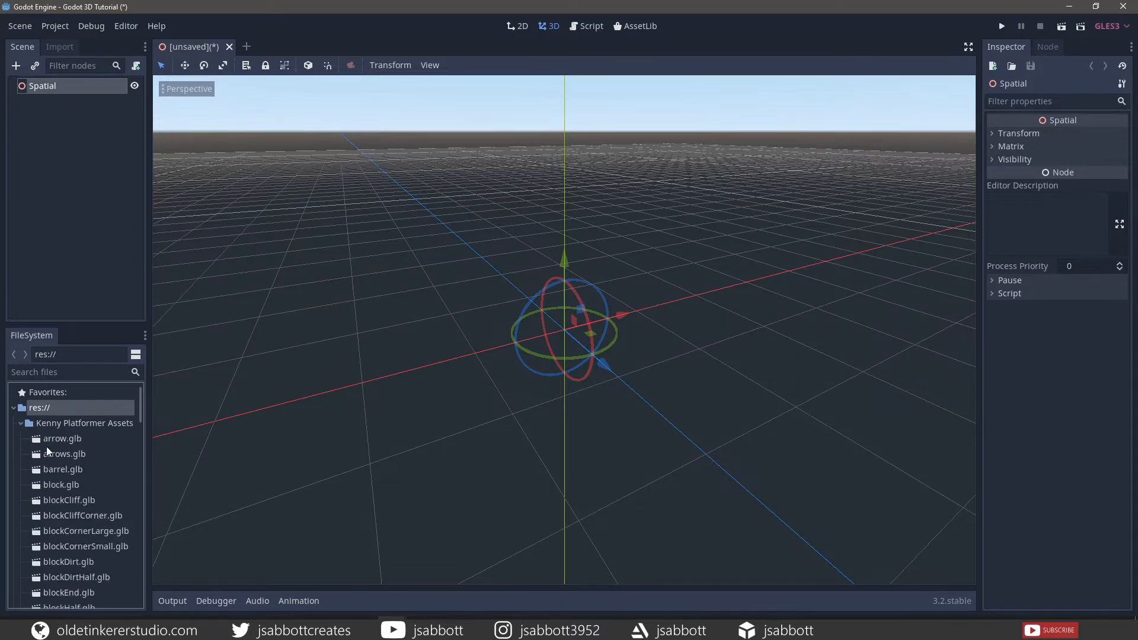
{"action": "scroll", "coordinate": [64, 470], "scroll_direction": "down", "scroll_amount": 1}
{"action": "left_click", "coordinate": [58, 447]}
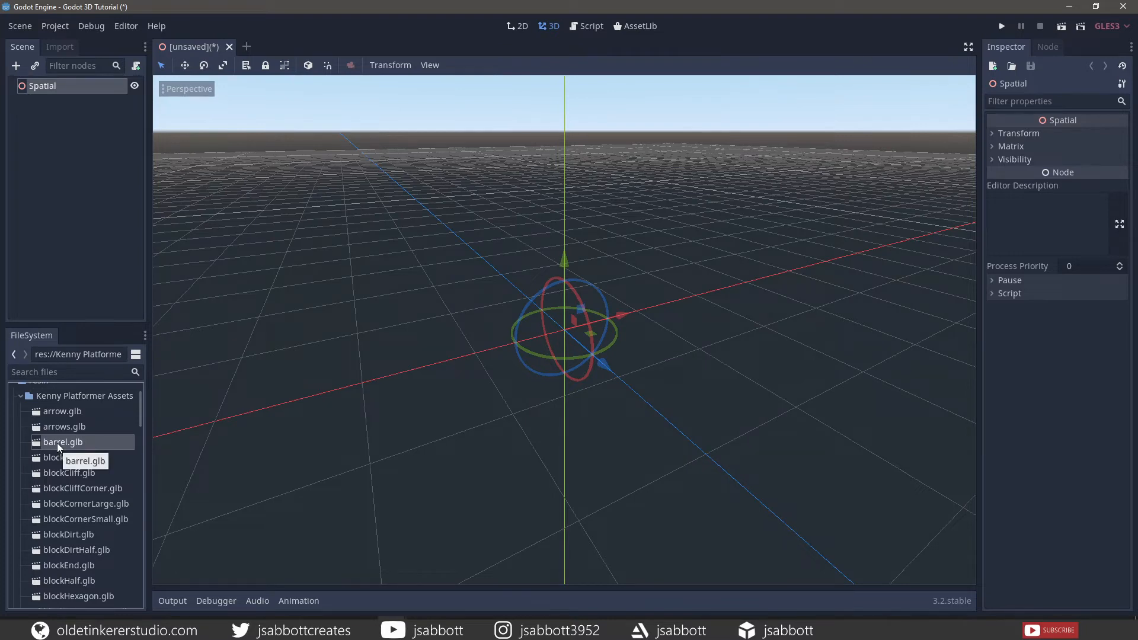
{"action": "double_click", "coordinate": [57, 443]}
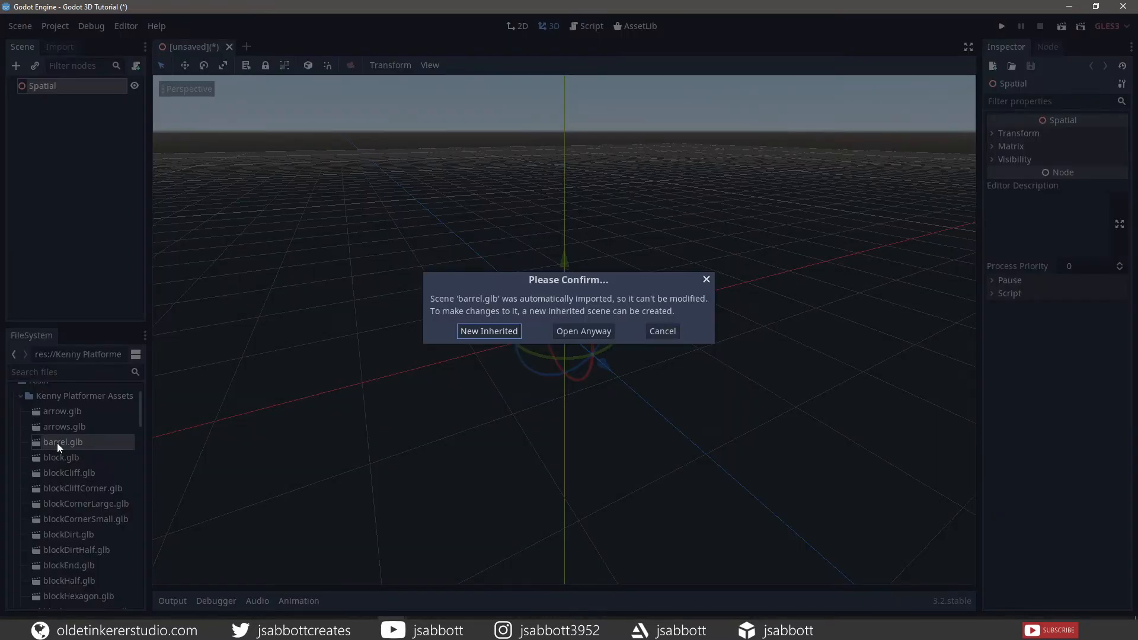
{"action": "left_click", "coordinate": [488, 333]}
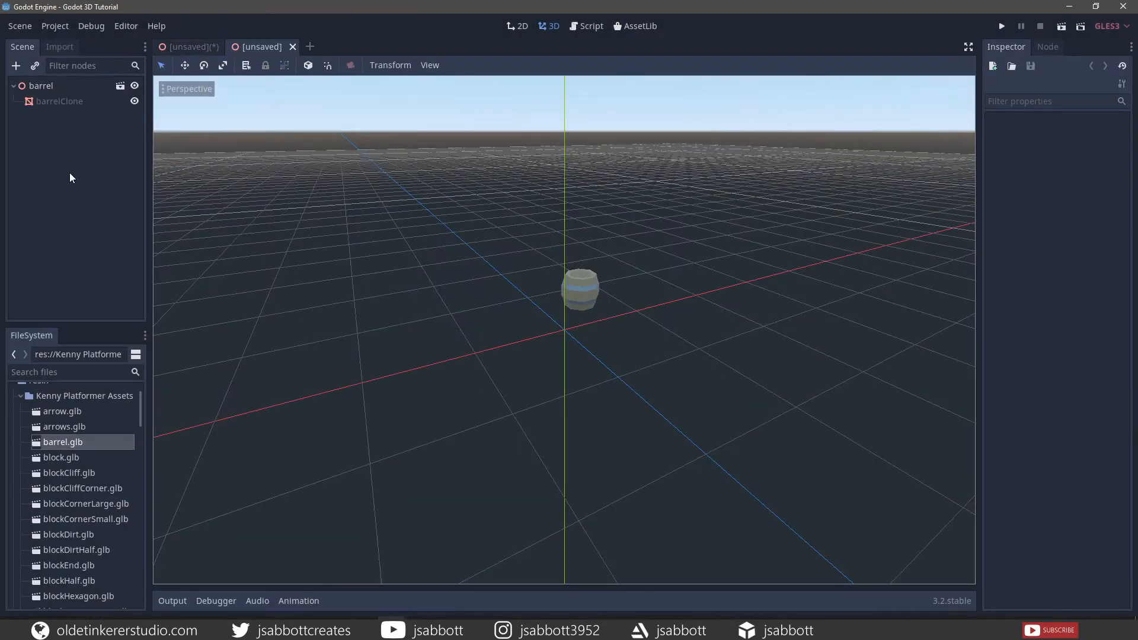
Set the root type in the import settings of barrel.glb to RigidBody.
{"action": "left_click", "coordinate": [60, 48]}
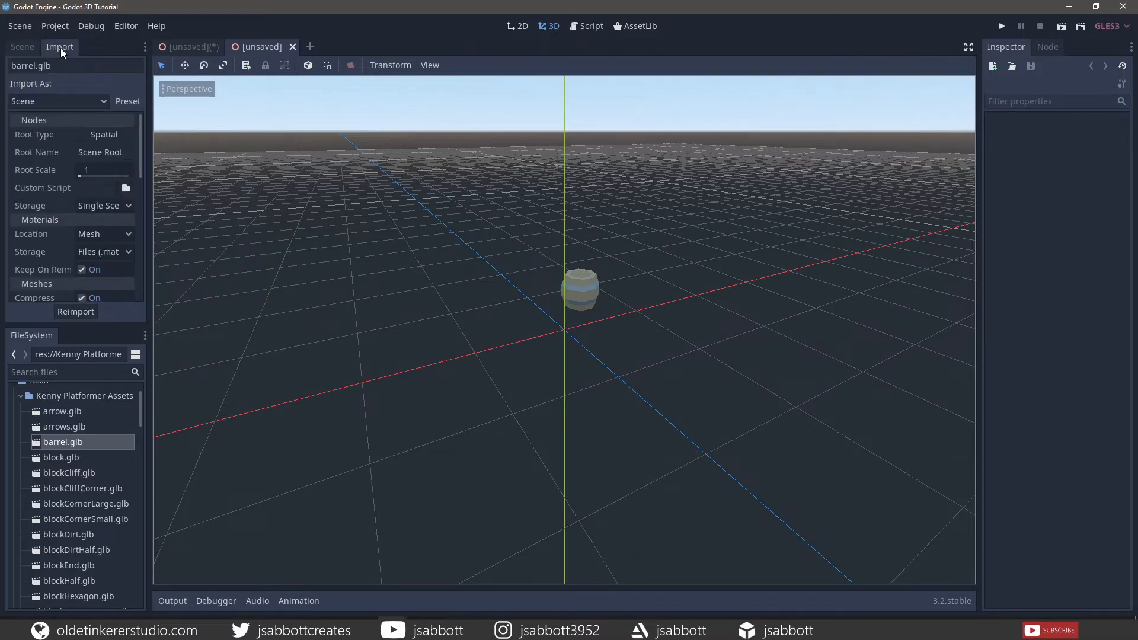
{"action": "left_click", "coordinate": [99, 136]}
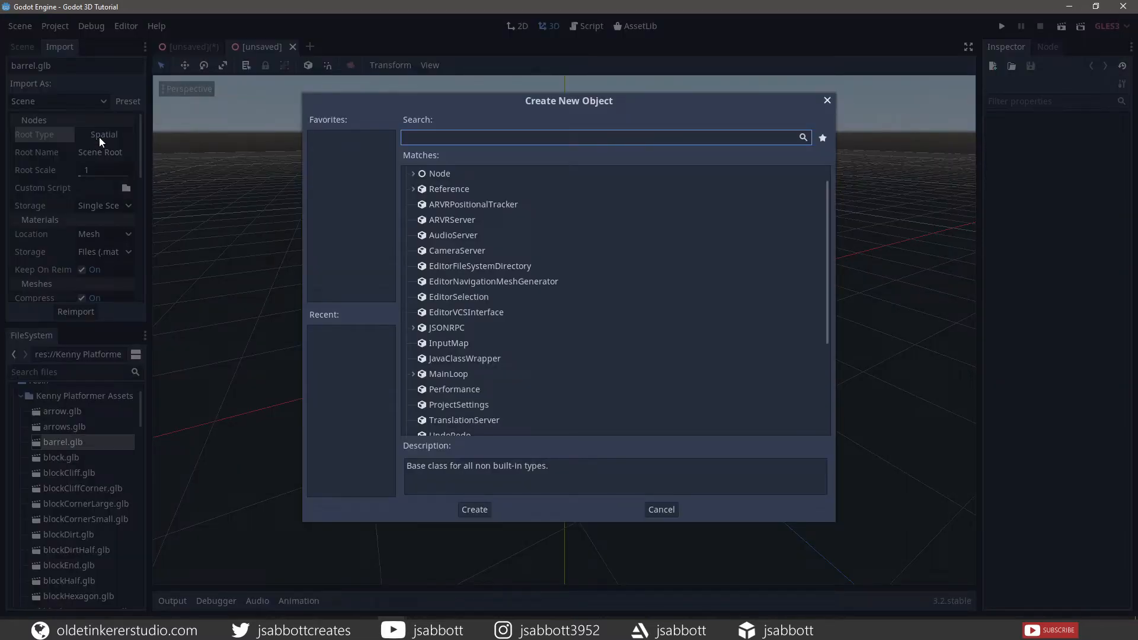
{"action": "type", "text": "rigid"}
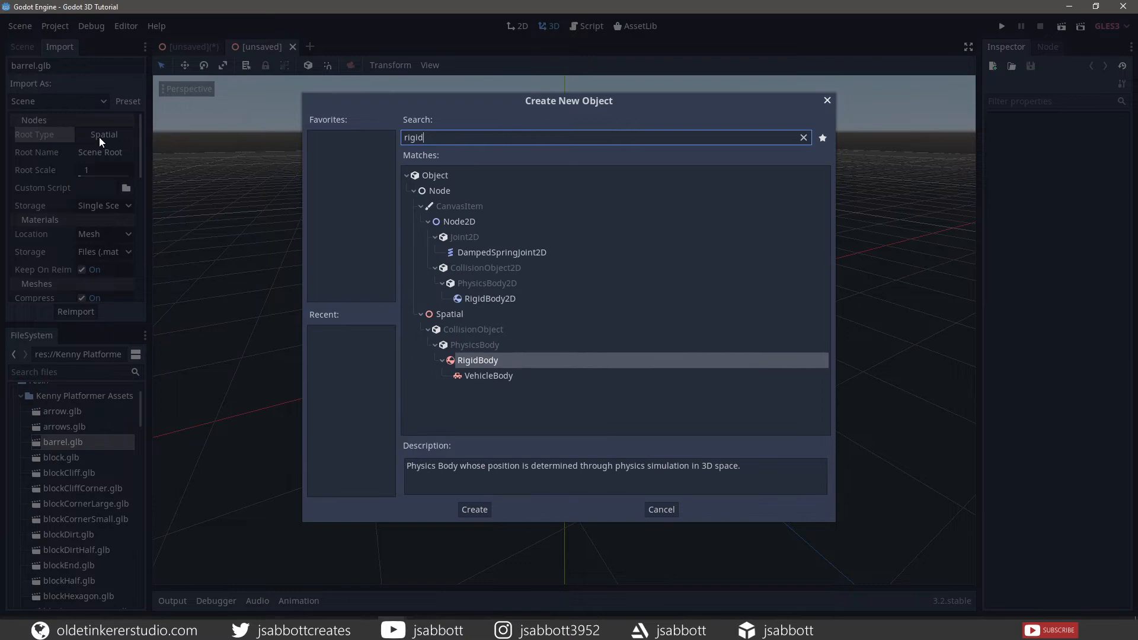
{"action": "left_click", "coordinate": [488, 359]}
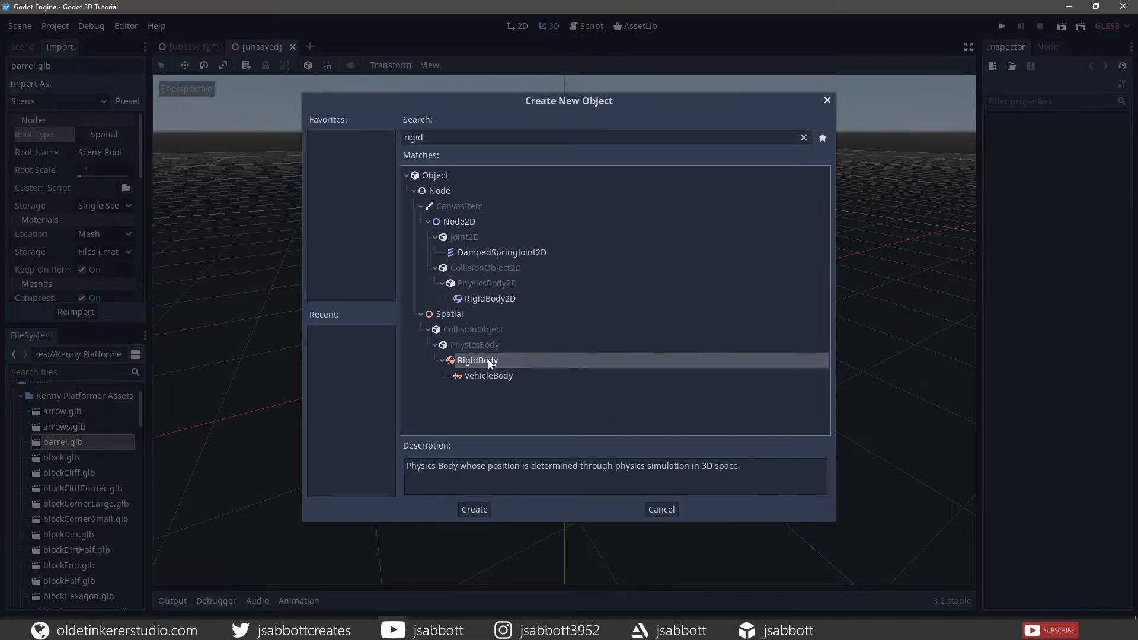
{"action": "left_click", "coordinate": [475, 510]}
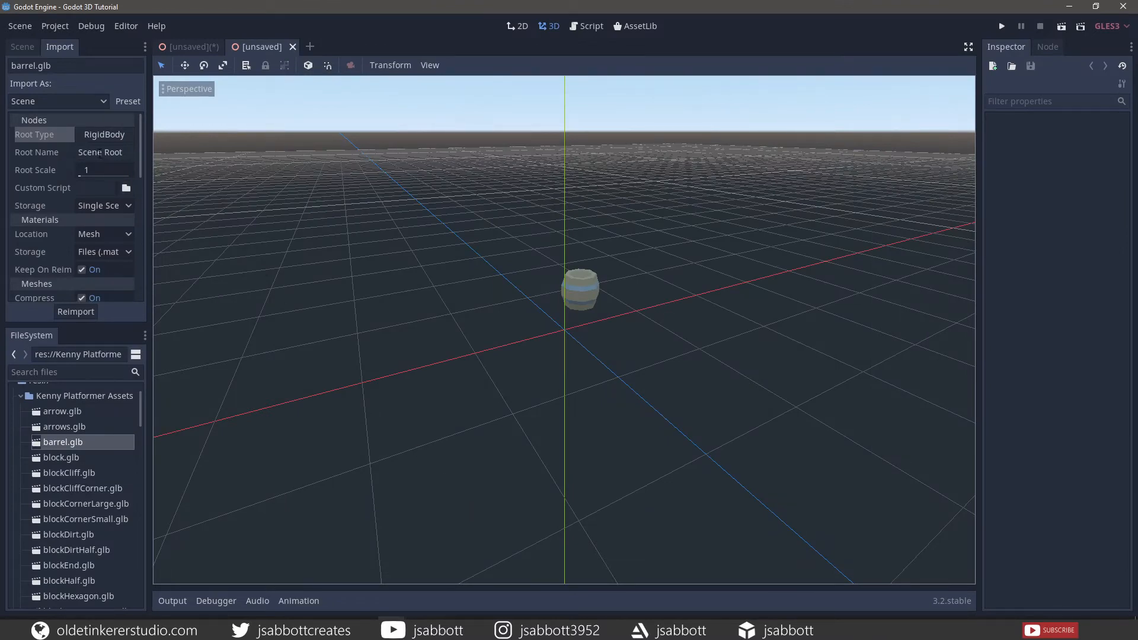
Set the import root name to Barrel and reimport barrel.glb.
{"action": "left_click", "coordinate": [65, 154]}
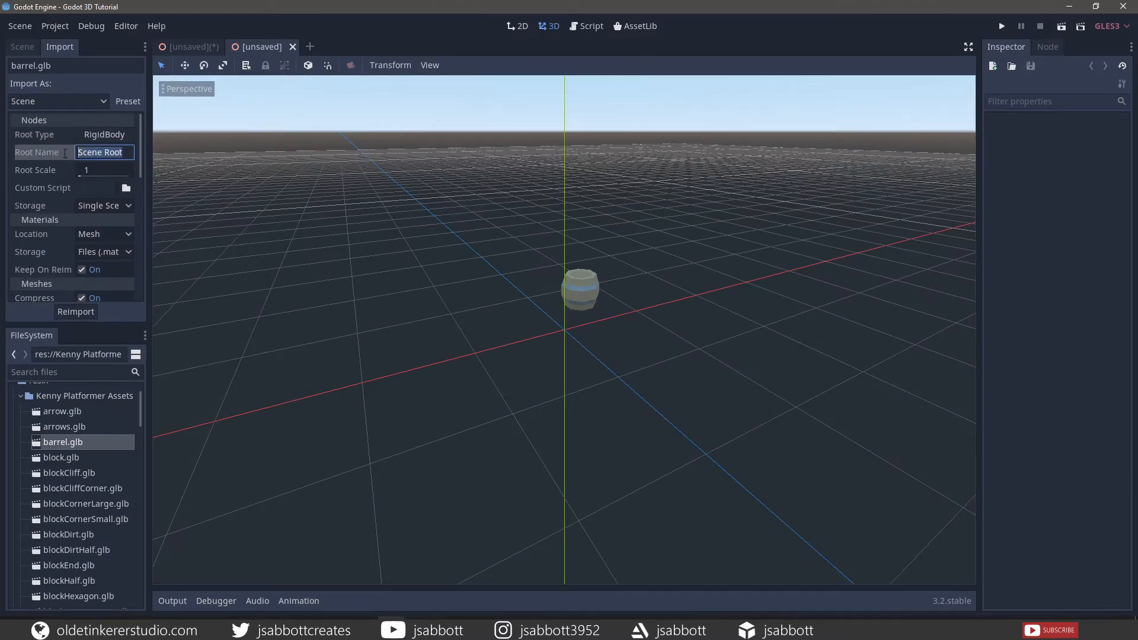
{"action": "type", "text": "Barrel"}
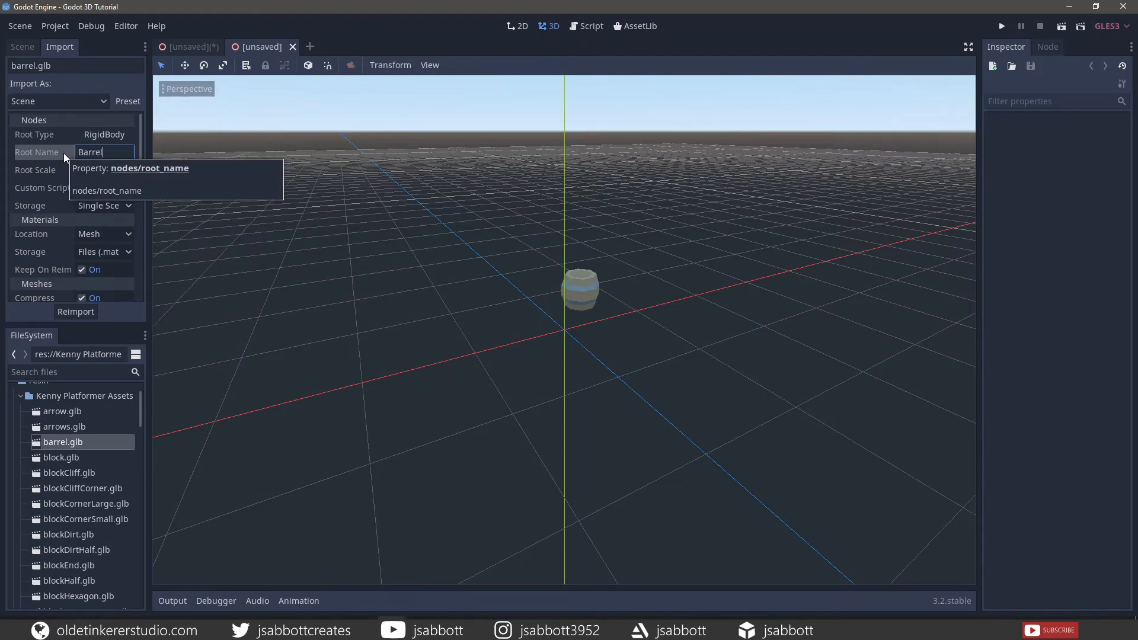
{"action": "key", "text": "Return"}
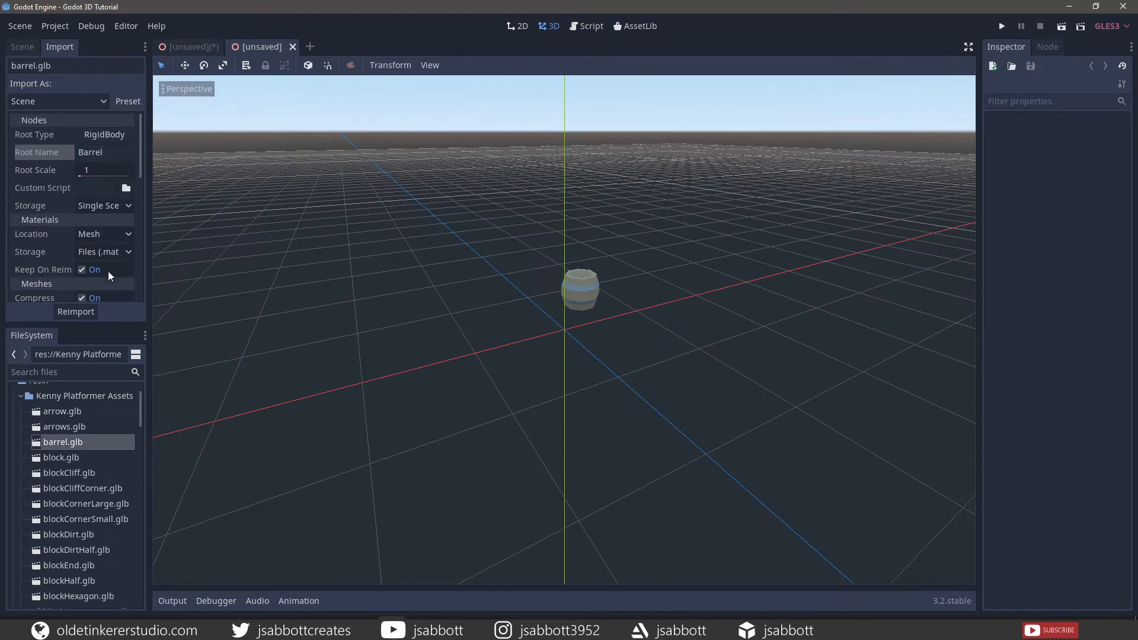
{"action": "left_click", "coordinate": [70, 316]}
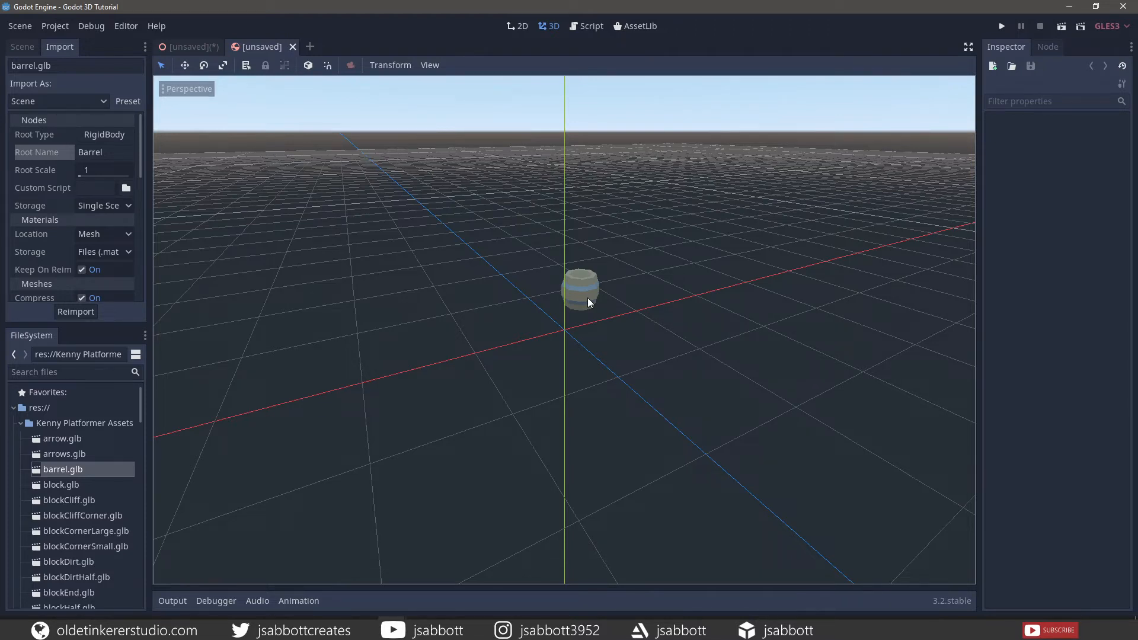
Set the translation of the barrelClone mesh to x -0.5, y -0.2 and z 0.5.
{"action": "left_click", "coordinate": [22, 48]}
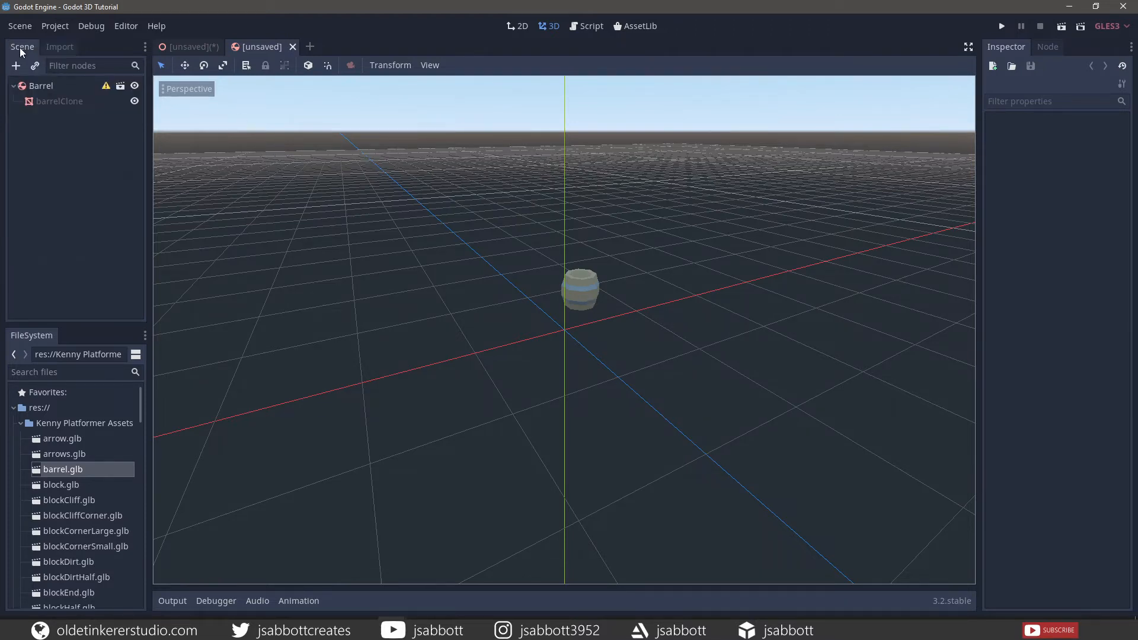
{"action": "left_click", "coordinate": [55, 103]}
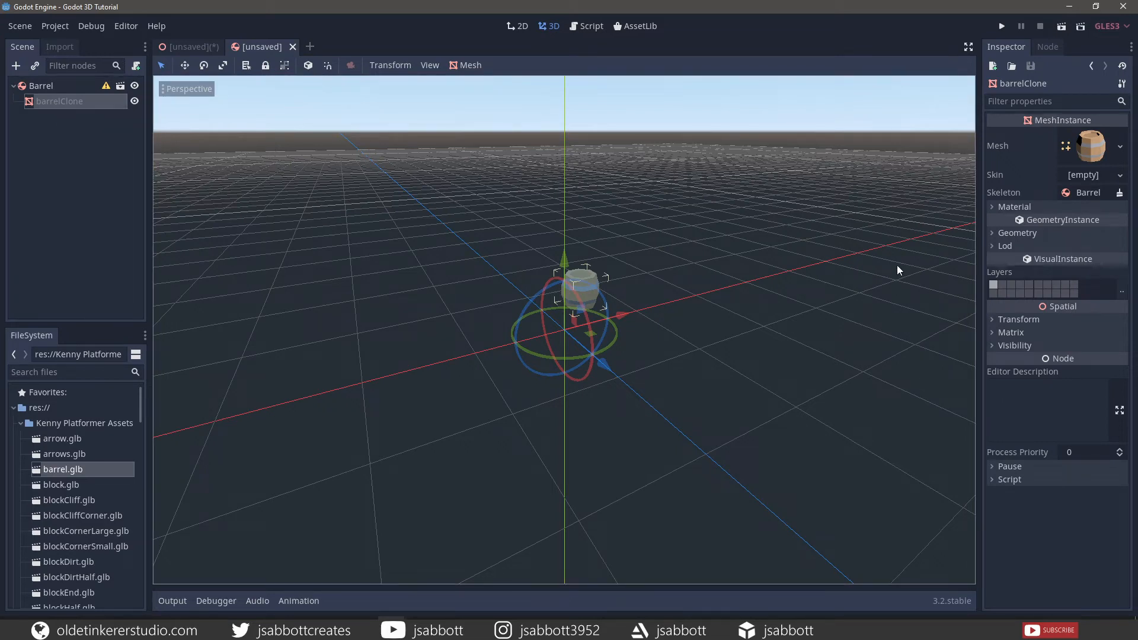
{"action": "left_click", "coordinate": [993, 319]}
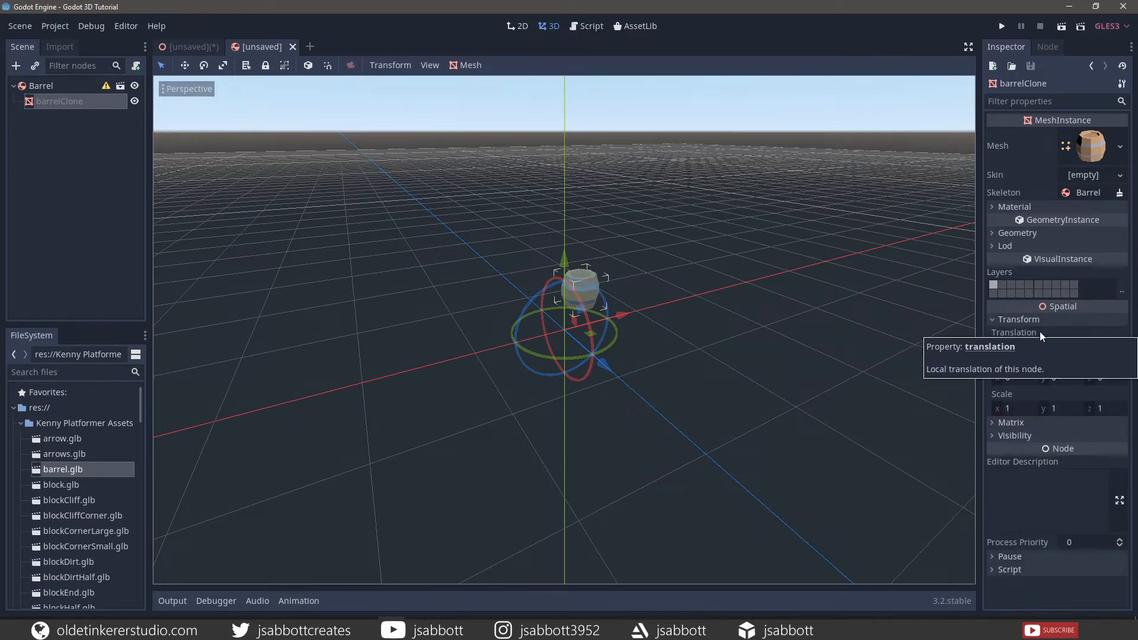
{"action": "left_click", "coordinate": [1010, 347]}
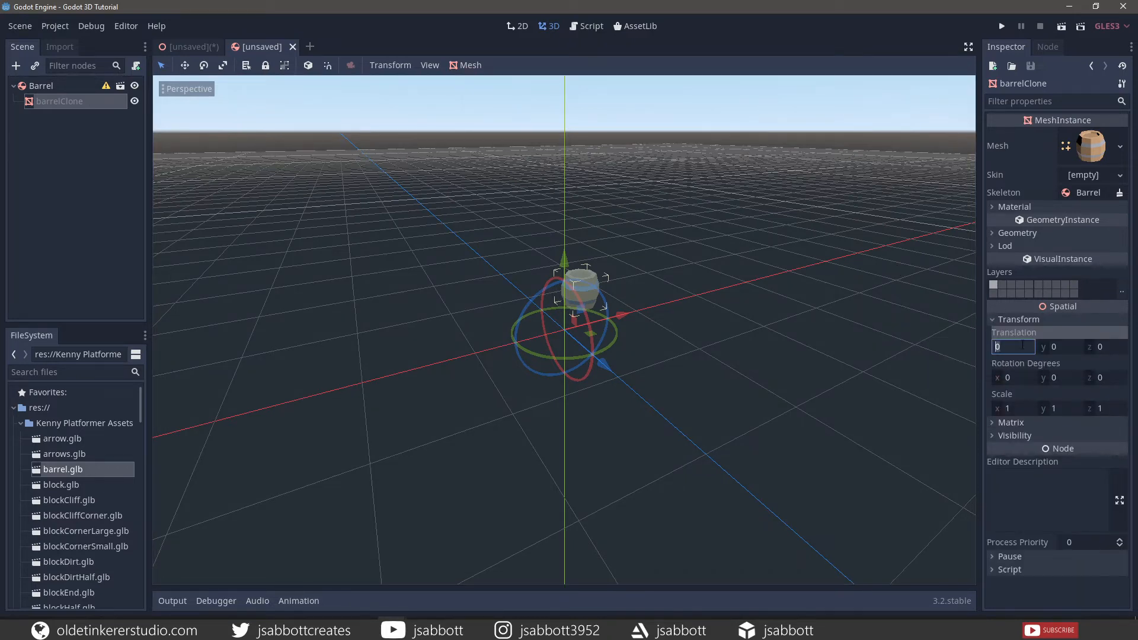
{"action": "type", "text": "-.5"}
{"action": "key", "text": "Tab"}
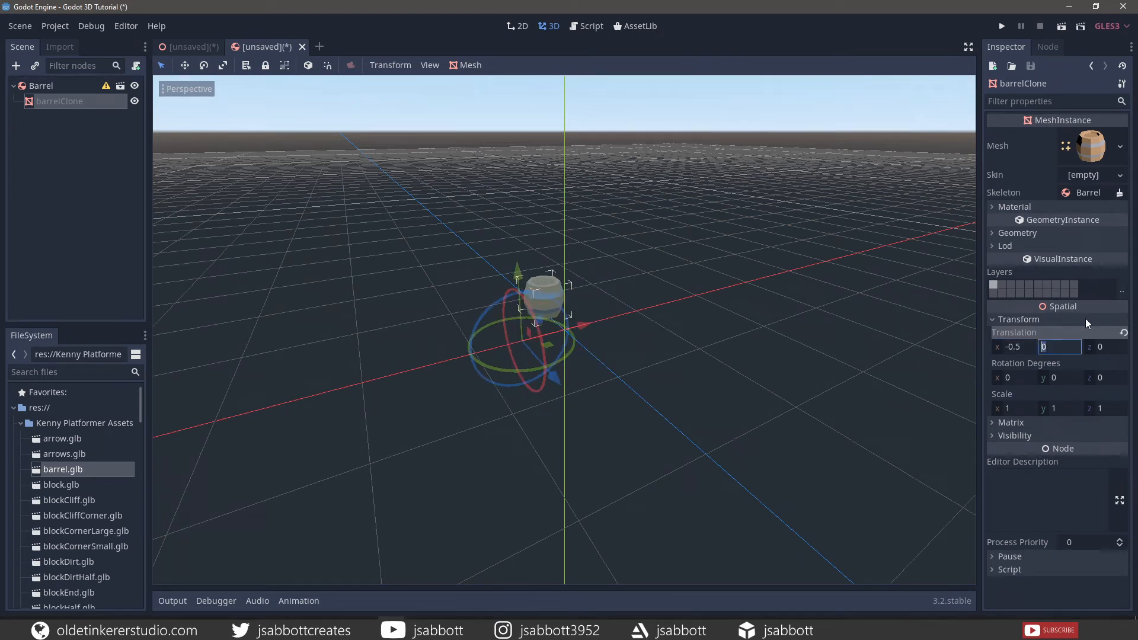
{"action": "type", "text": "-.2"}
{"action": "key", "text": "Tab"}
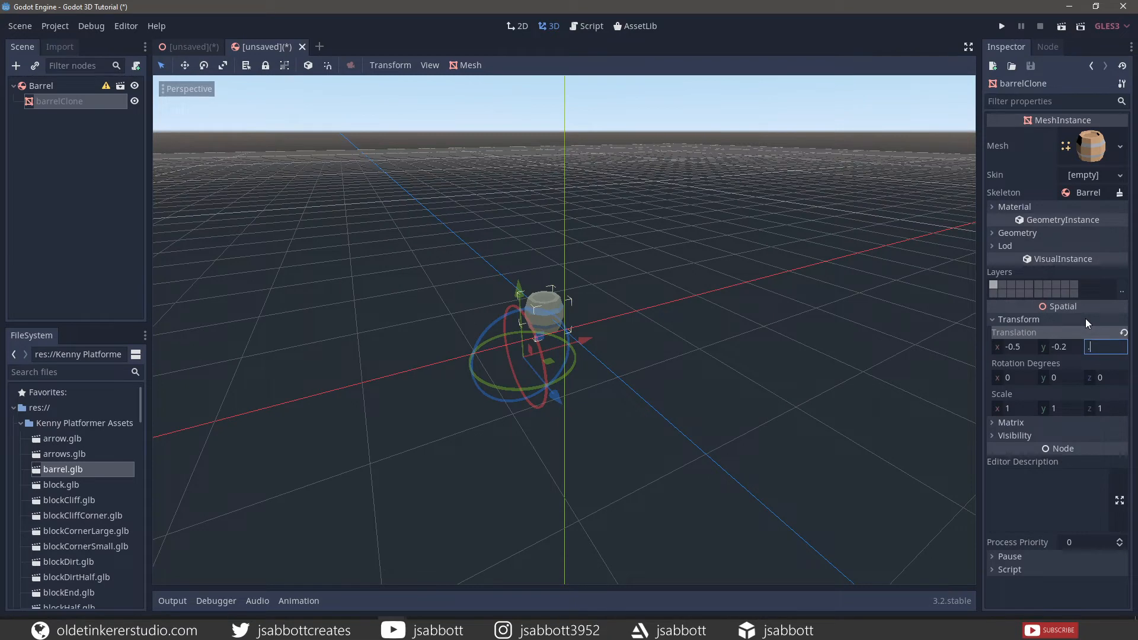
{"action": "key", "text": "Return"}
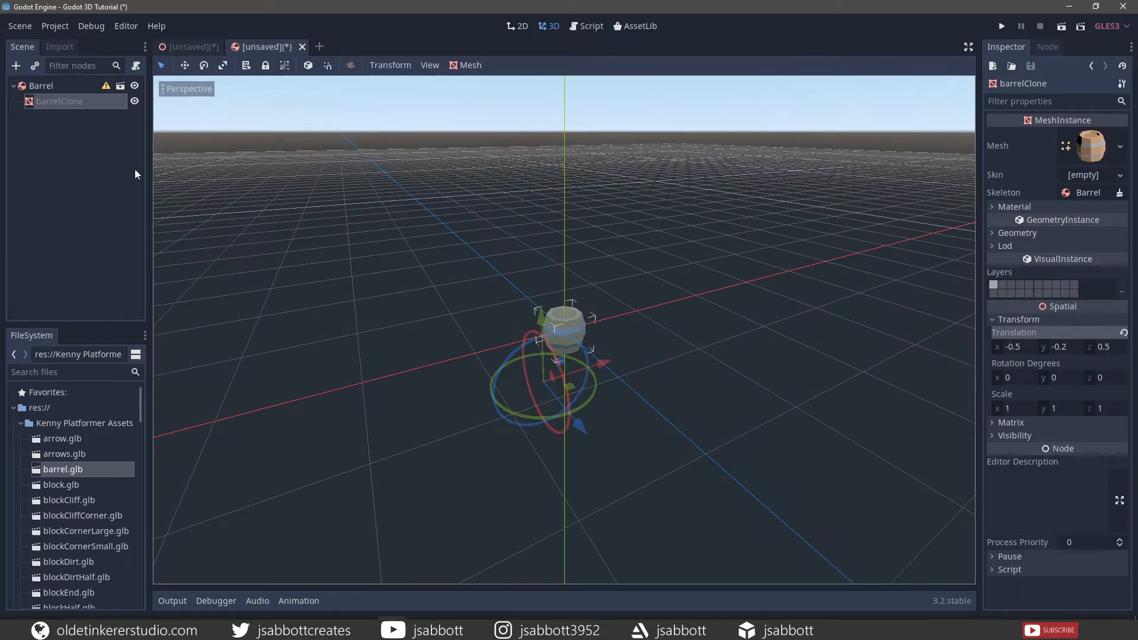
Add a CollisionShape node under the Barrel root and assign it a new CylinderShape.
{"action": "left_click", "coordinate": [45, 87]}
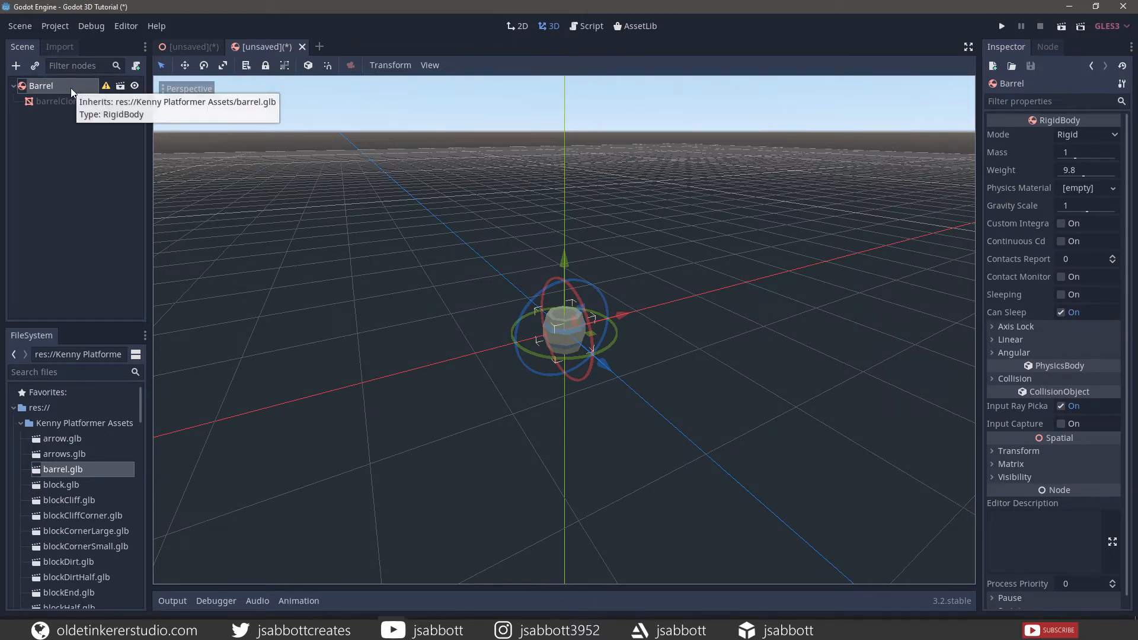
{"action": "left_click", "coordinate": [17, 66]}
{"action": "type", "text": "collisi"}
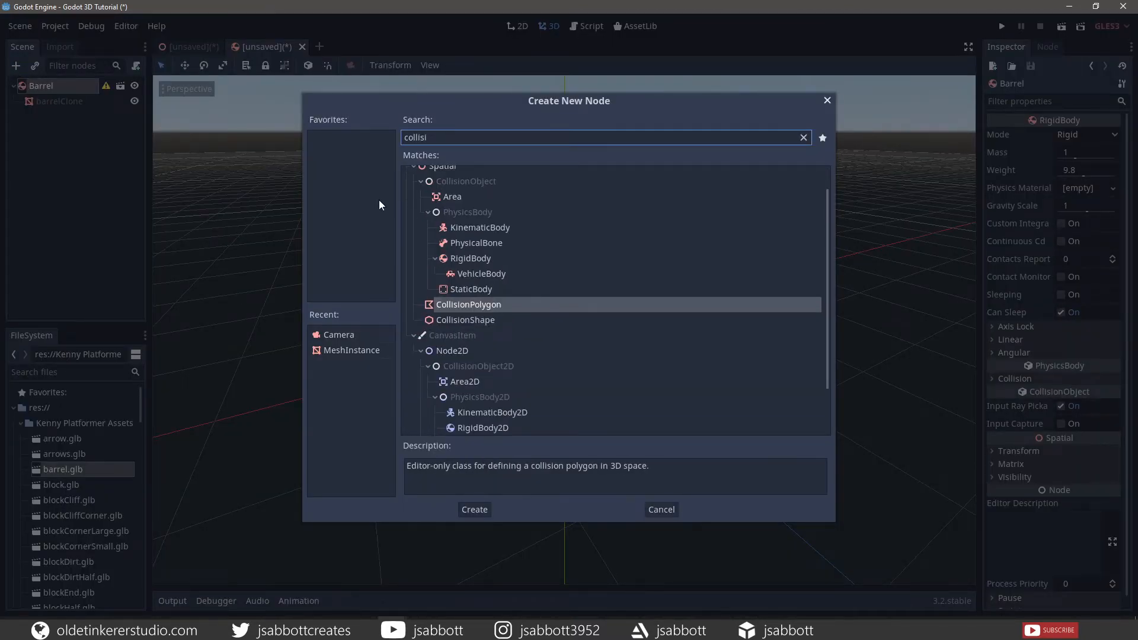
{"action": "left_click", "coordinate": [483, 321]}
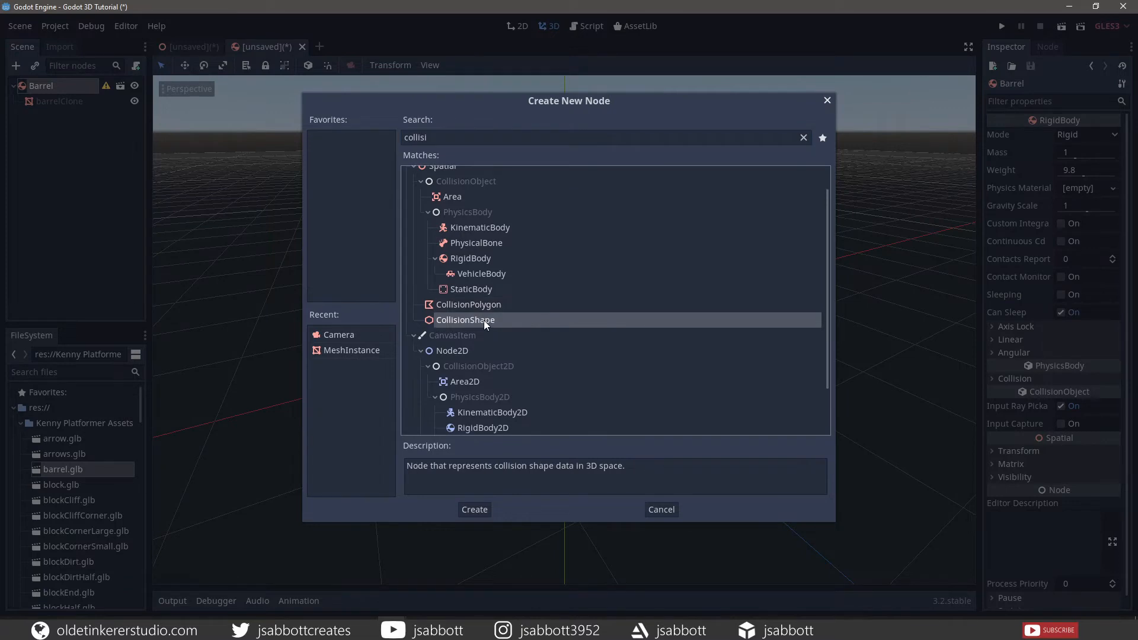
{"action": "left_click", "coordinate": [472, 509]}
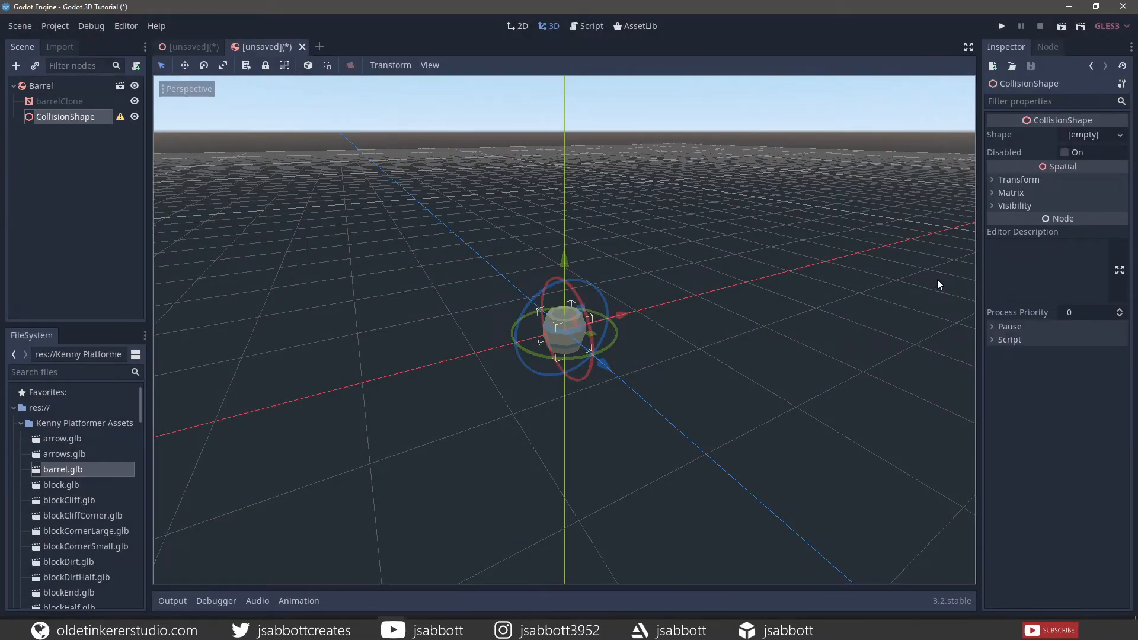
{"action": "left_click", "coordinate": [1121, 135]}
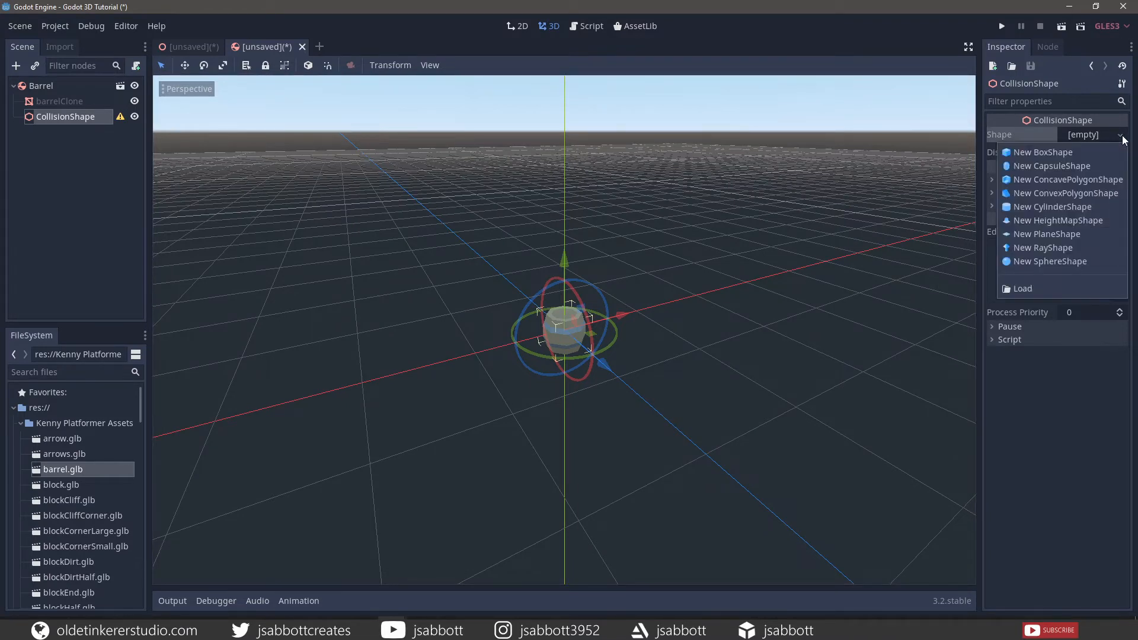
{"action": "left_click", "coordinate": [1083, 207]}
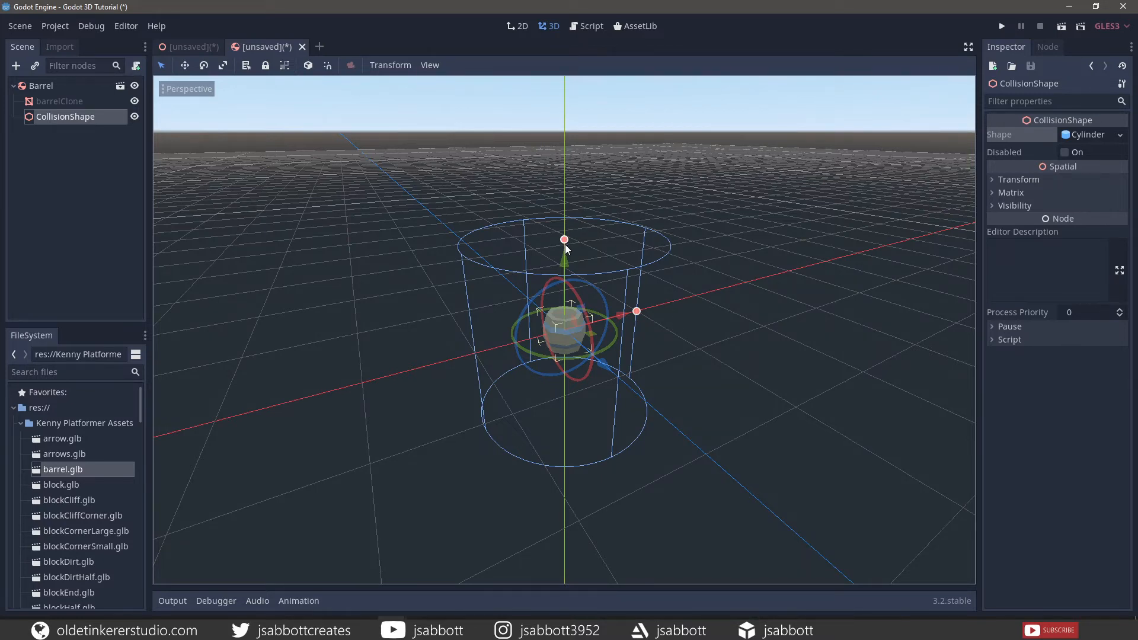
Shrink the cylinder collision shape to a height of about 0.41 and a radius that fits closely around the barrel mesh.
{"action": "mouse_move", "coordinate": [574, 252]}
{"action": "middle_mouse_down"}
{"action": "mouse_move", "coordinate": [587, 236]}
{"action": "mouse_move", "coordinate": [574, 236]}
{"action": "middle_mouse_up"}
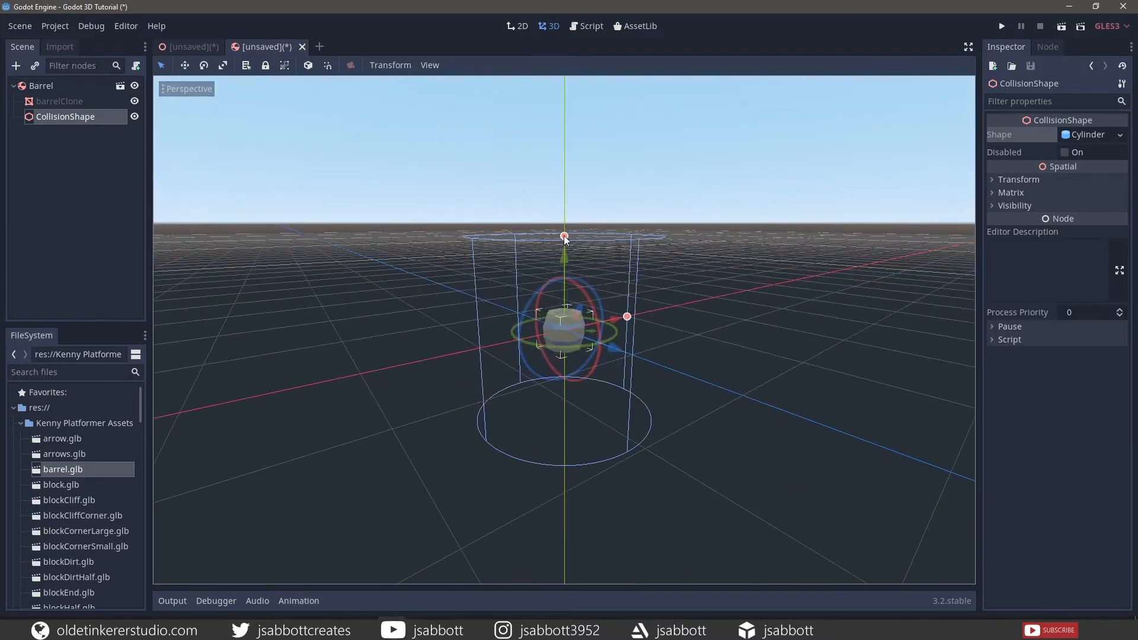
{"action": "left_click_drag", "start_coordinate": [574, 236], "coordinate": [579, 308]}
{"action": "scroll", "coordinate": [618, 302], "scroll_direction": "up", "scroll_amount": 10}
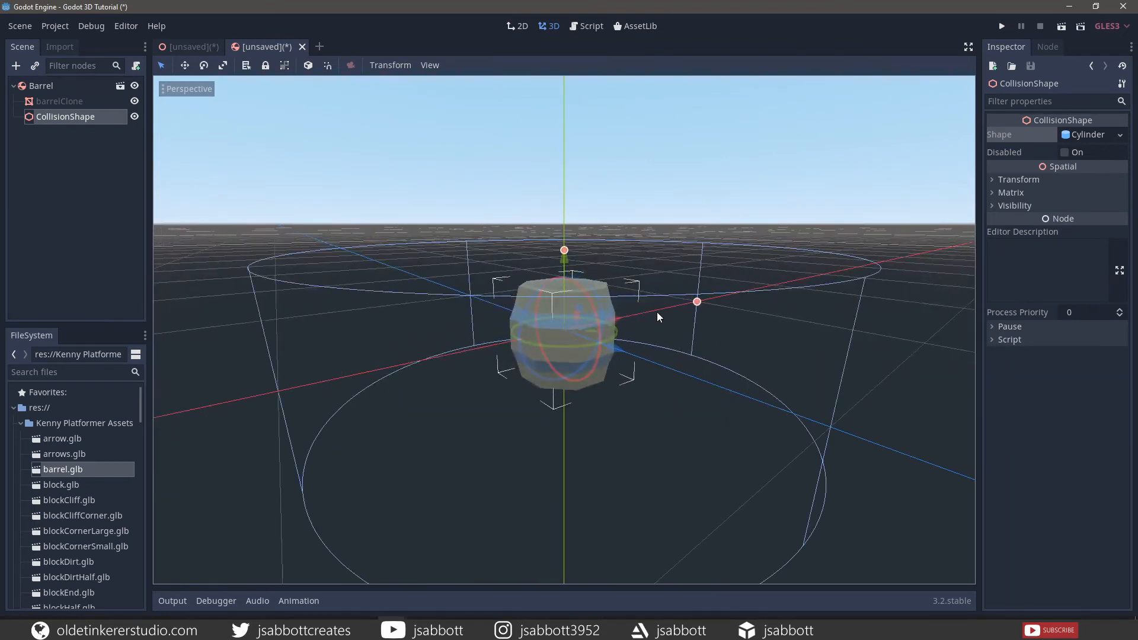
{"action": "middle_click_drag", "start_coordinate": [578, 421], "coordinate": [589, 404]}
{"action": "left_click_drag", "start_coordinate": [565, 249], "coordinate": [571, 287]}
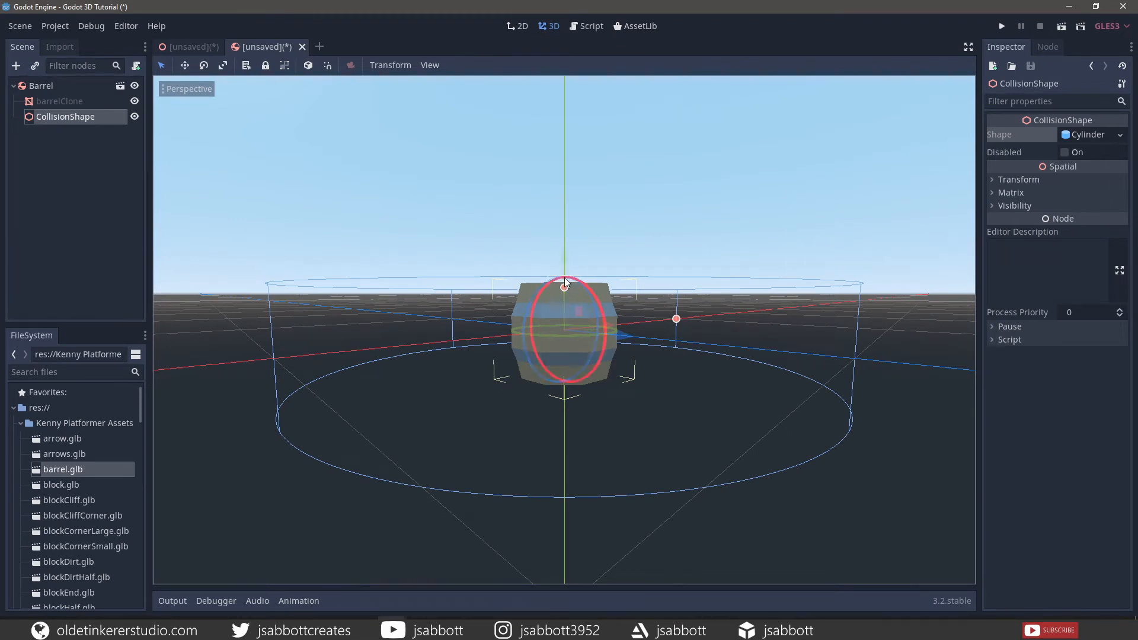
{"action": "left_click_drag", "start_coordinate": [677, 320], "coordinate": [565, 283]}
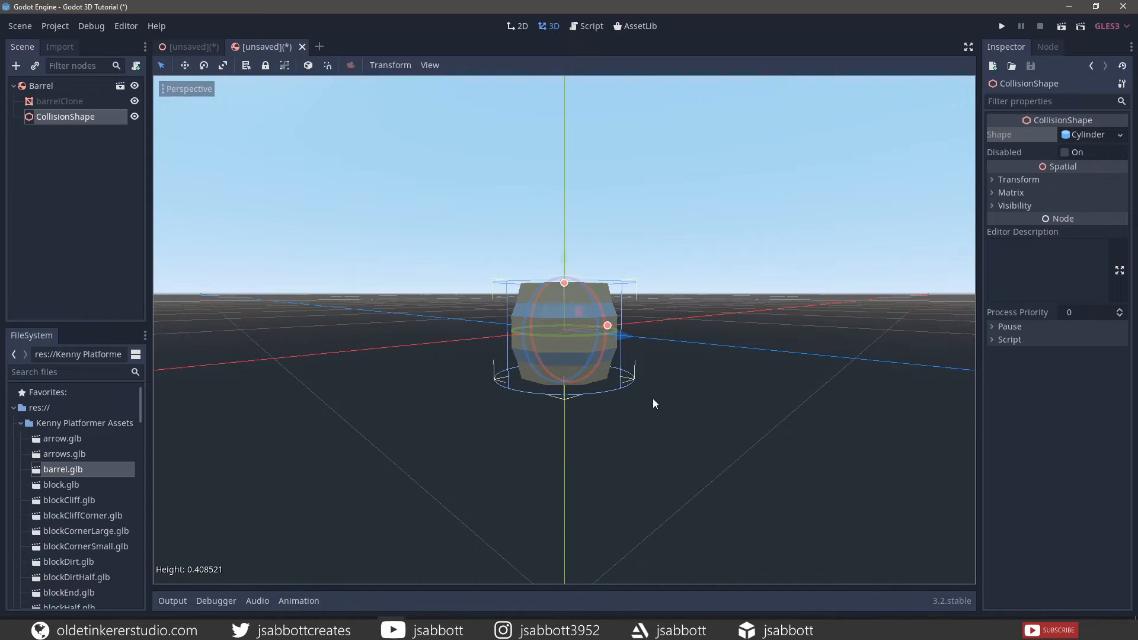
{"action": "middle_click_drag", "start_coordinate": [652, 399], "coordinate": [592, 405]}
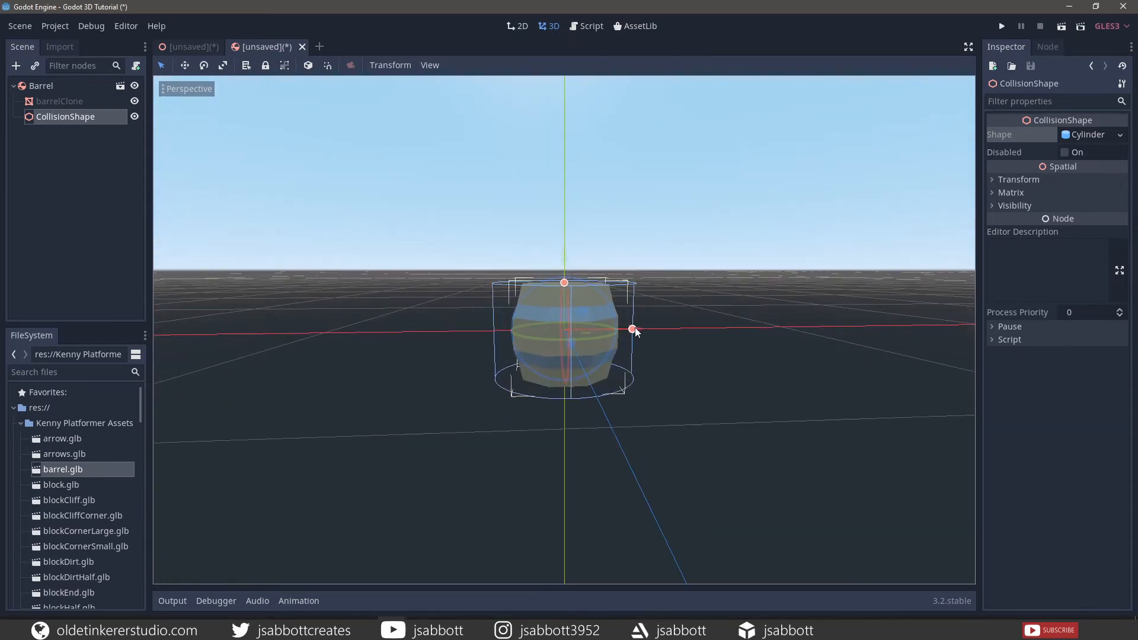
{"action": "left_click_drag", "start_coordinate": [634, 328], "coordinate": [624, 330]}
{"action": "middle_click_drag", "start_coordinate": [439, 375], "coordinate": [540, 406]}
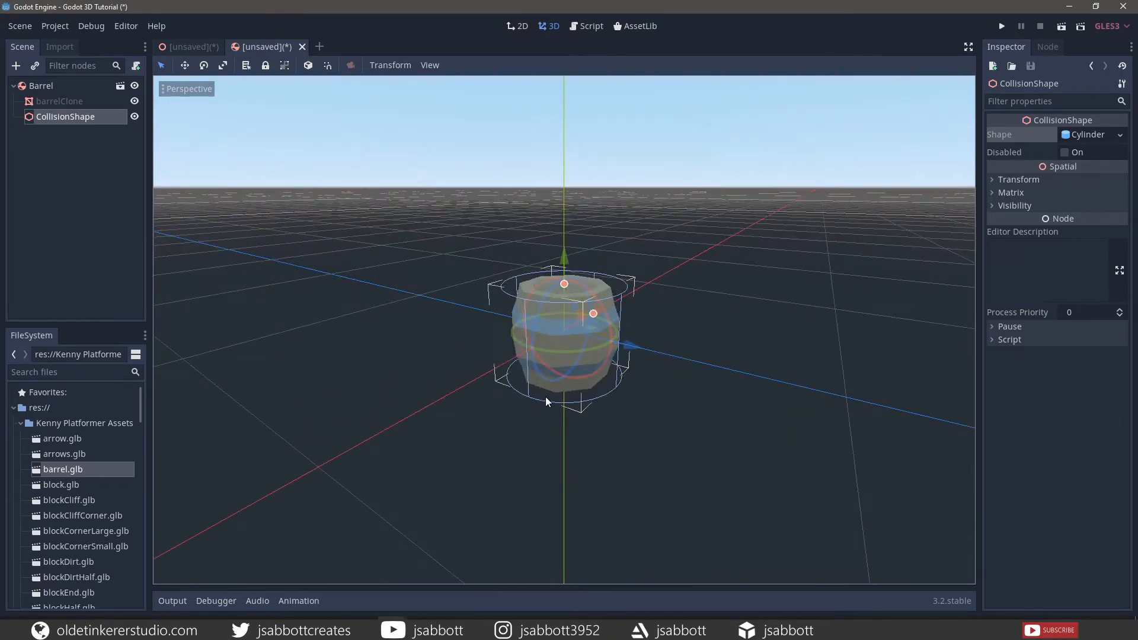
Save the scene as Barrel.tscn and start a new scene with a 3D Spatial root node.
{"action": "left_click", "coordinate": [20, 26]}
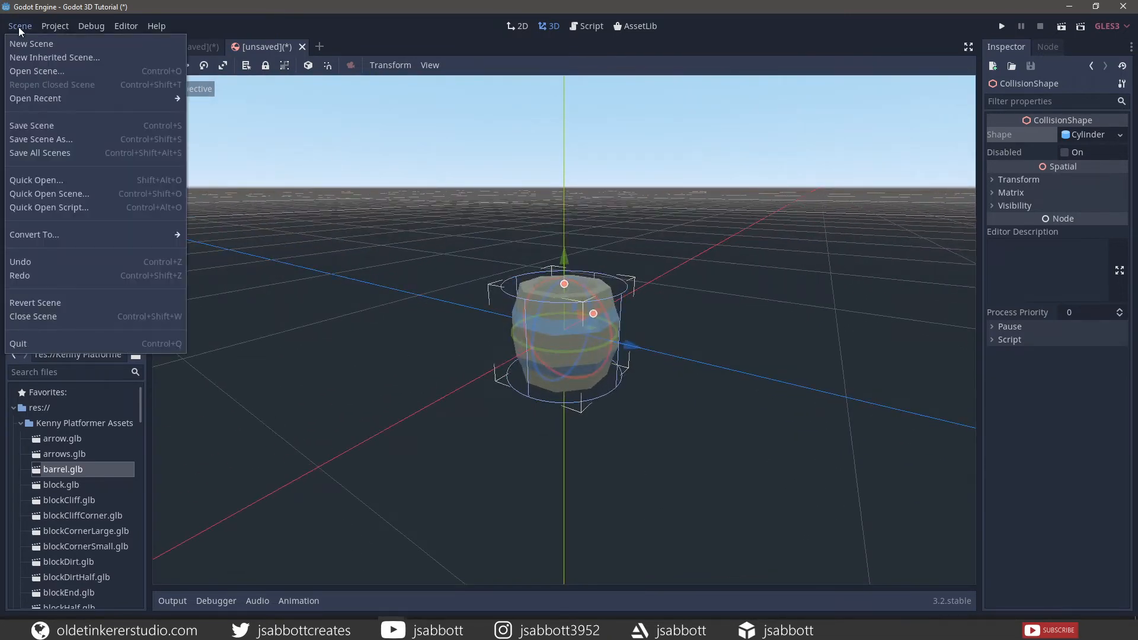
{"action": "left_click", "coordinate": [27, 125]}
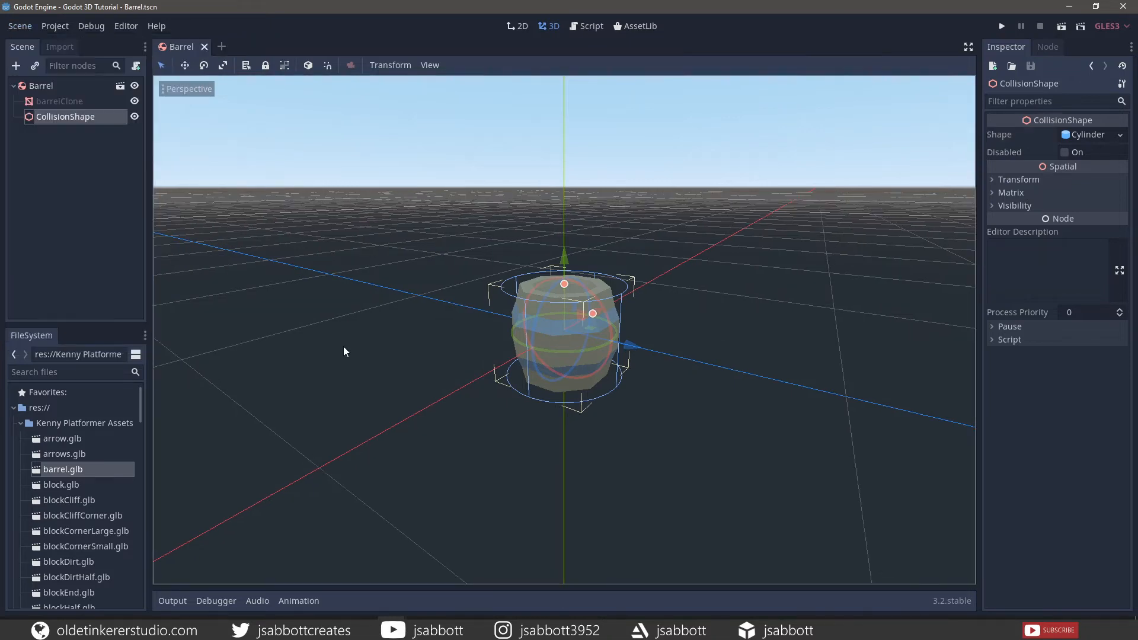
{"action": "left_click", "coordinate": [222, 46]}
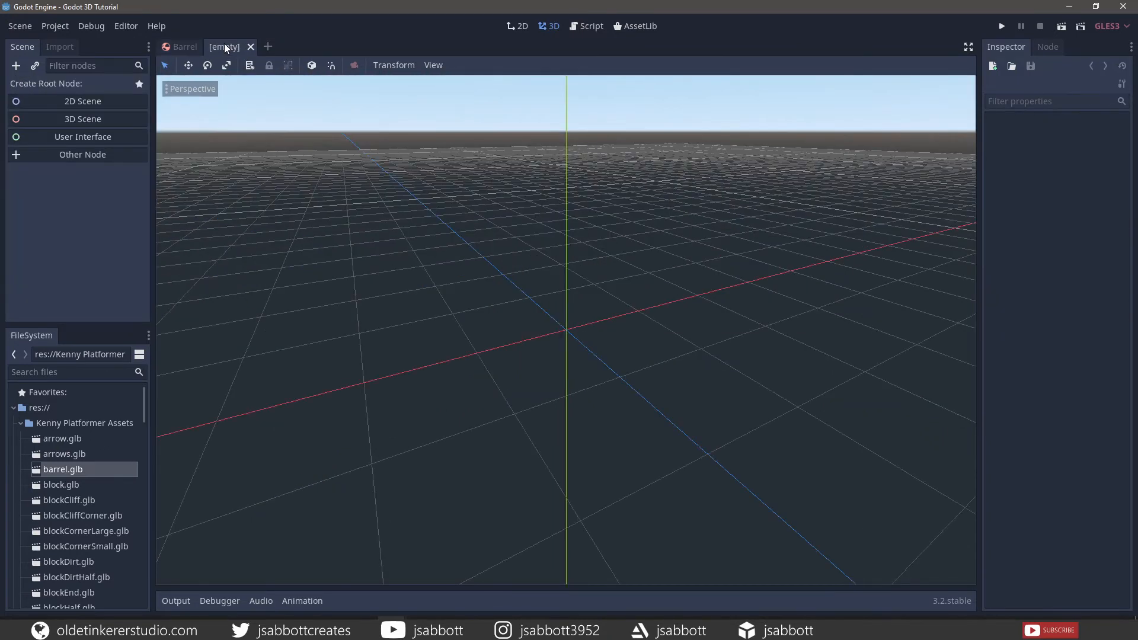
{"action": "left_click", "coordinate": [104, 121]}
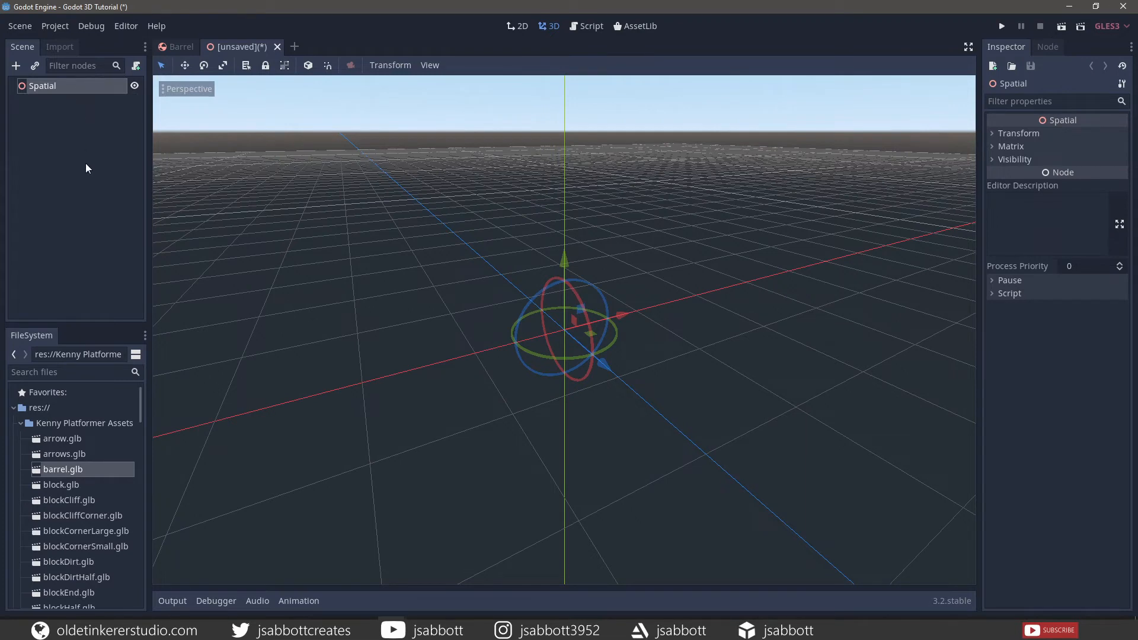
Add a StaticBody node under the Spatial root and rename it Floor.
{"action": "left_click", "coordinate": [15, 69]}
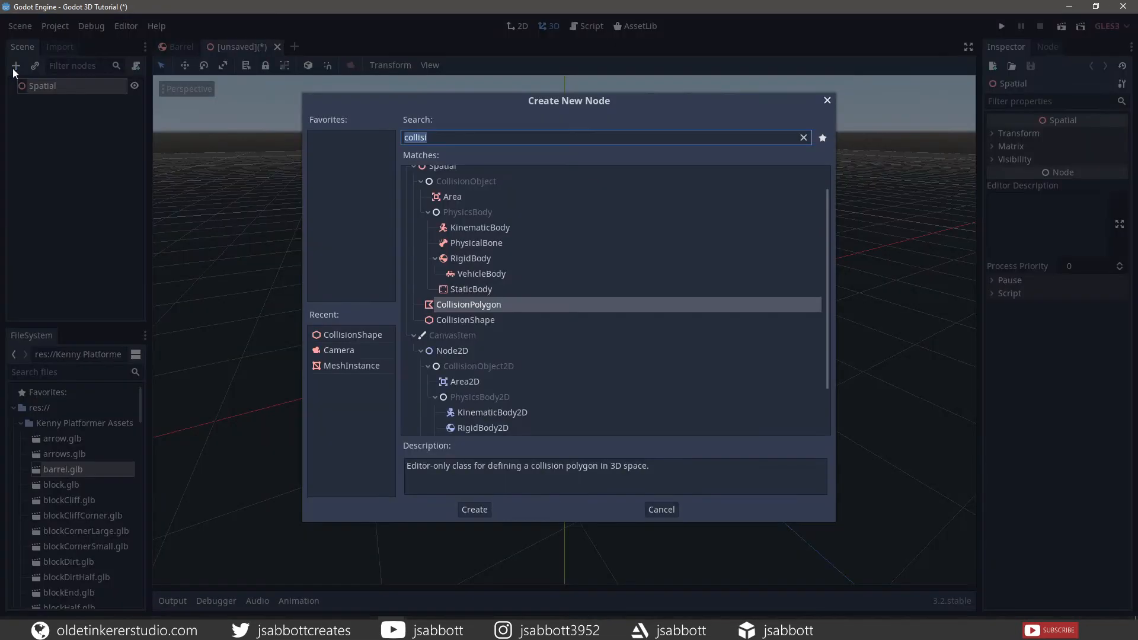
{"action": "type", "text": "static"}
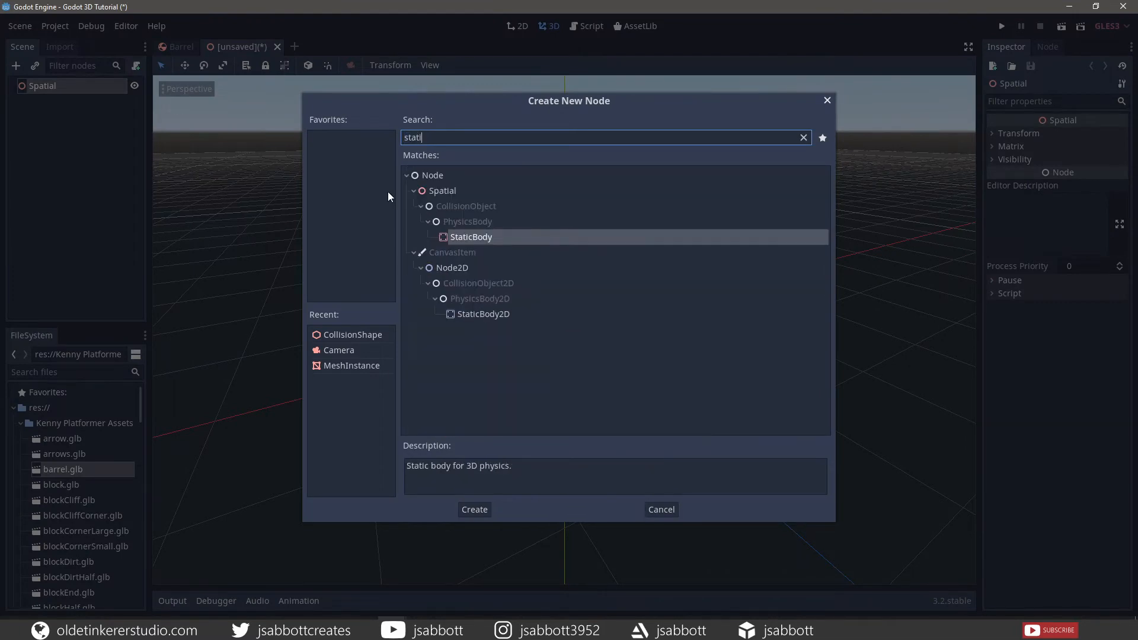
{"action": "left_click", "coordinate": [491, 237]}
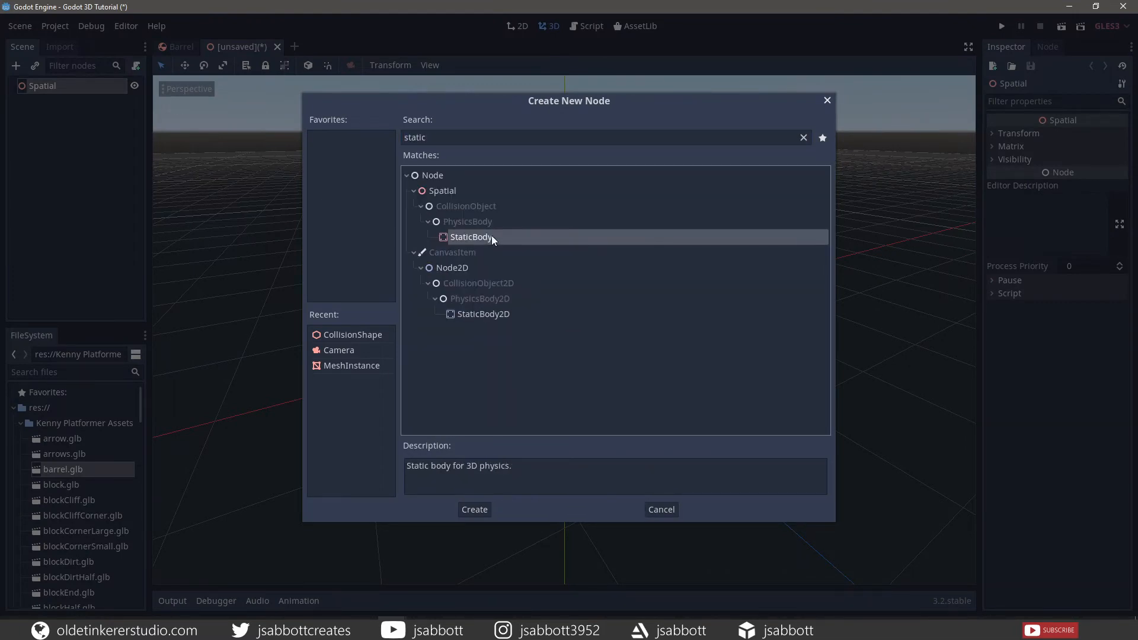
{"action": "left_click", "coordinate": [478, 508]}
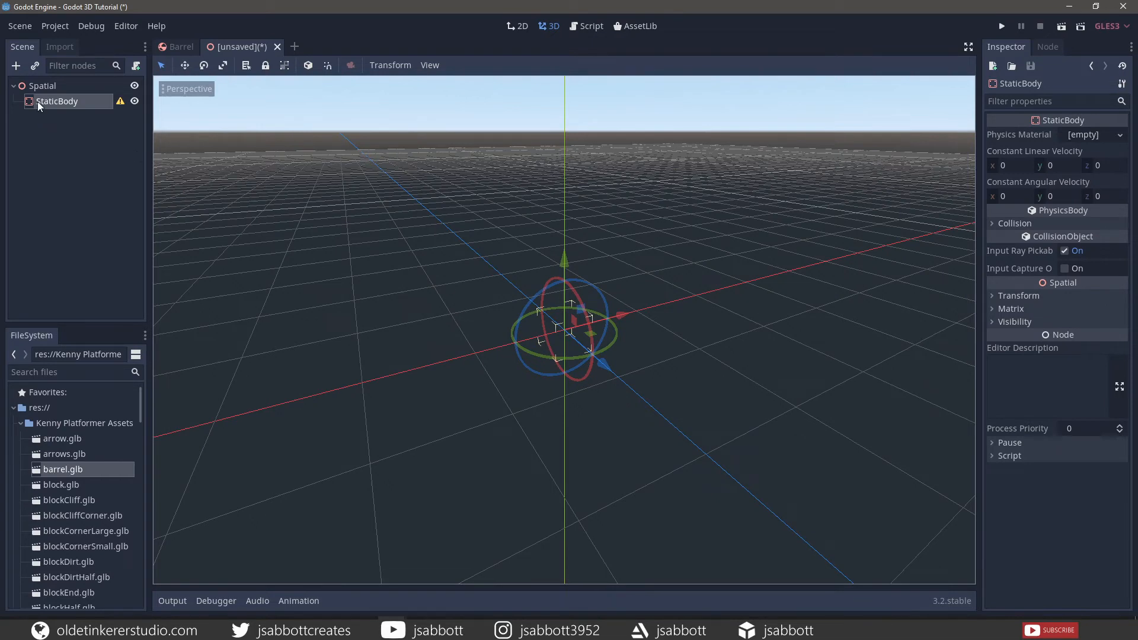
{"action": "double_click", "coordinate": [56, 101]}
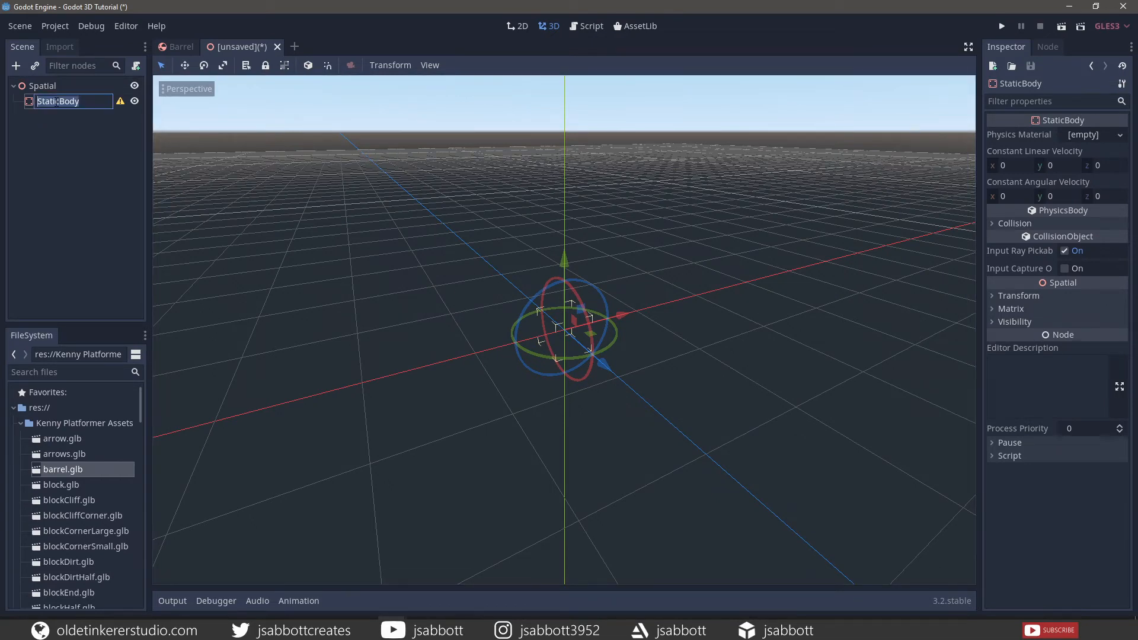
{"action": "type", "text": "Floor"}
{"action": "key", "text": "Return"}
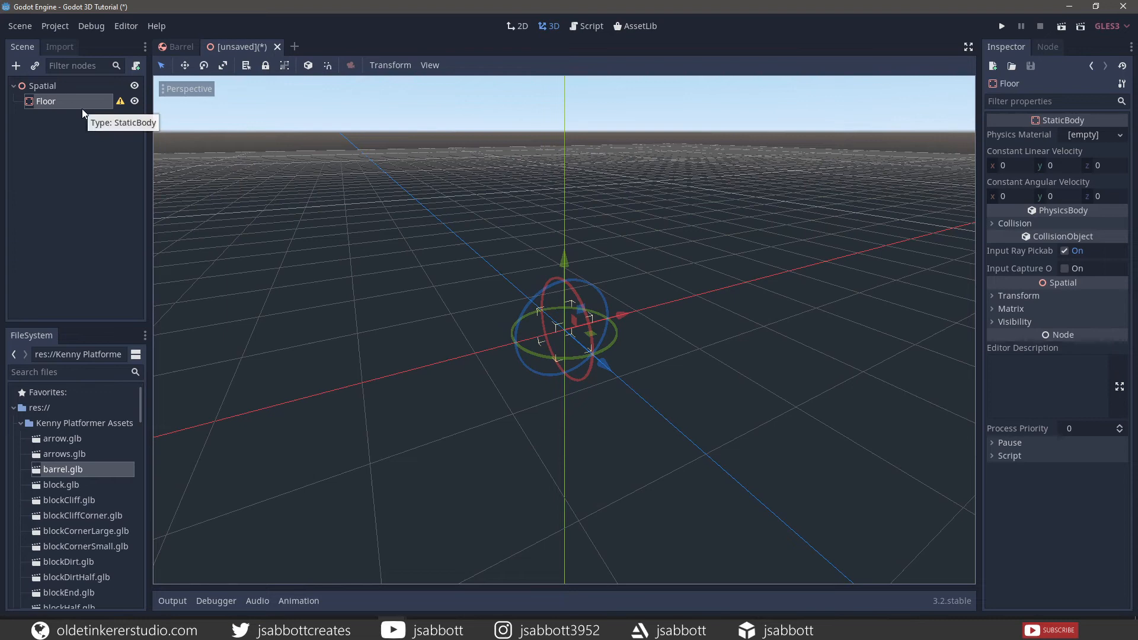
Add a MeshInstance node under Floor and assign it a new PlaneMesh.
{"action": "left_click", "coordinate": [17, 66]}
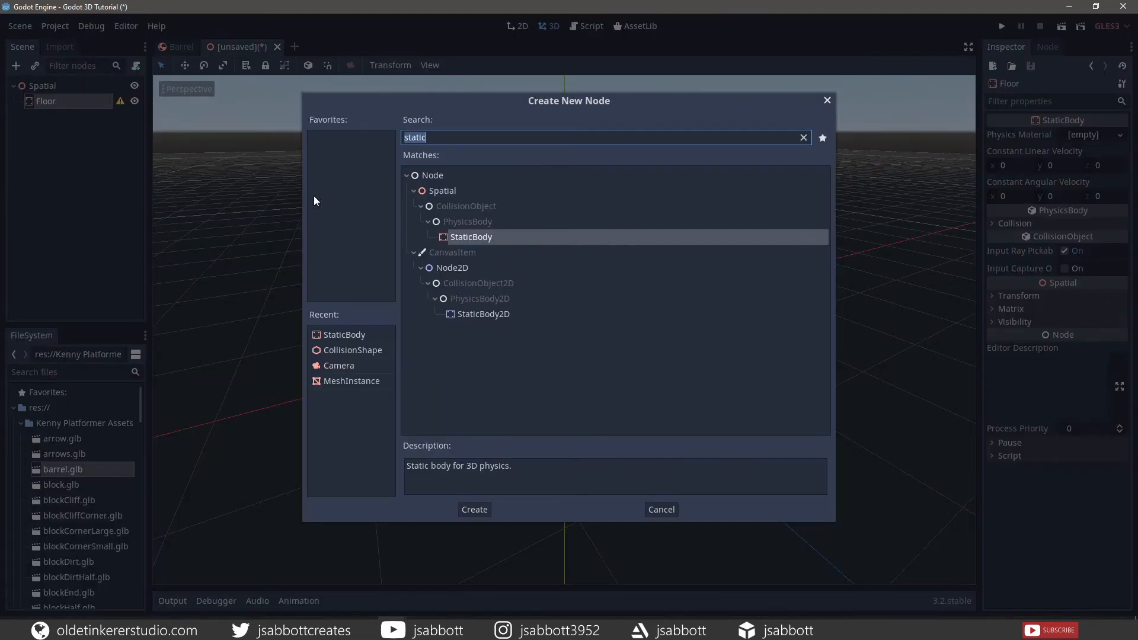
{"action": "left_click", "coordinate": [370, 381]}
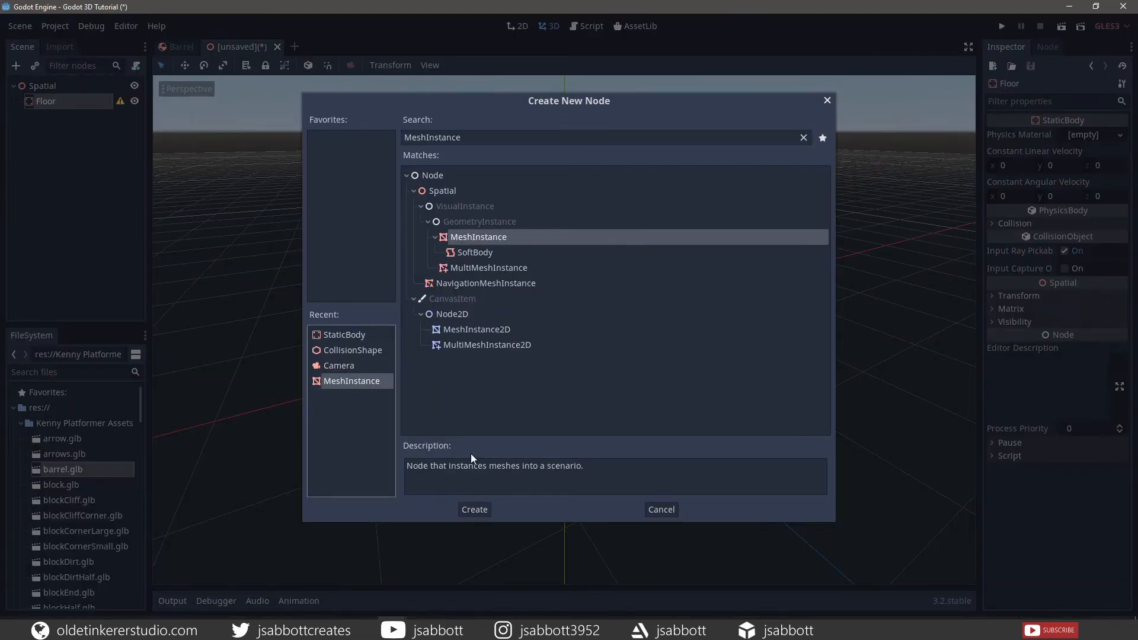
{"action": "left_click", "coordinate": [473, 510]}
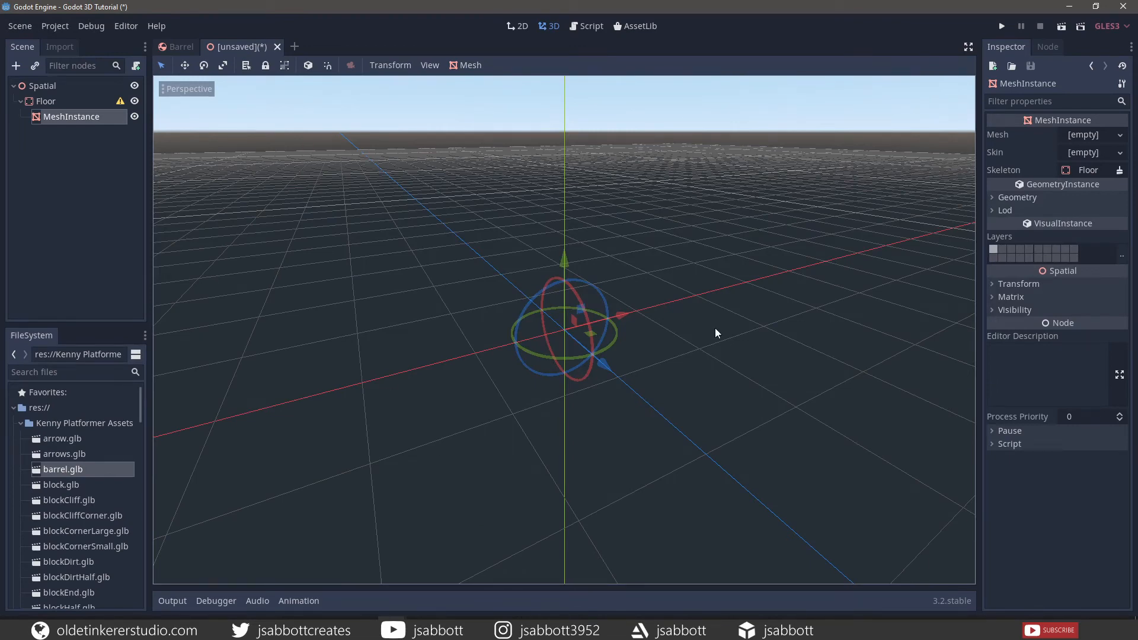
{"action": "left_click", "coordinate": [1123, 140]}
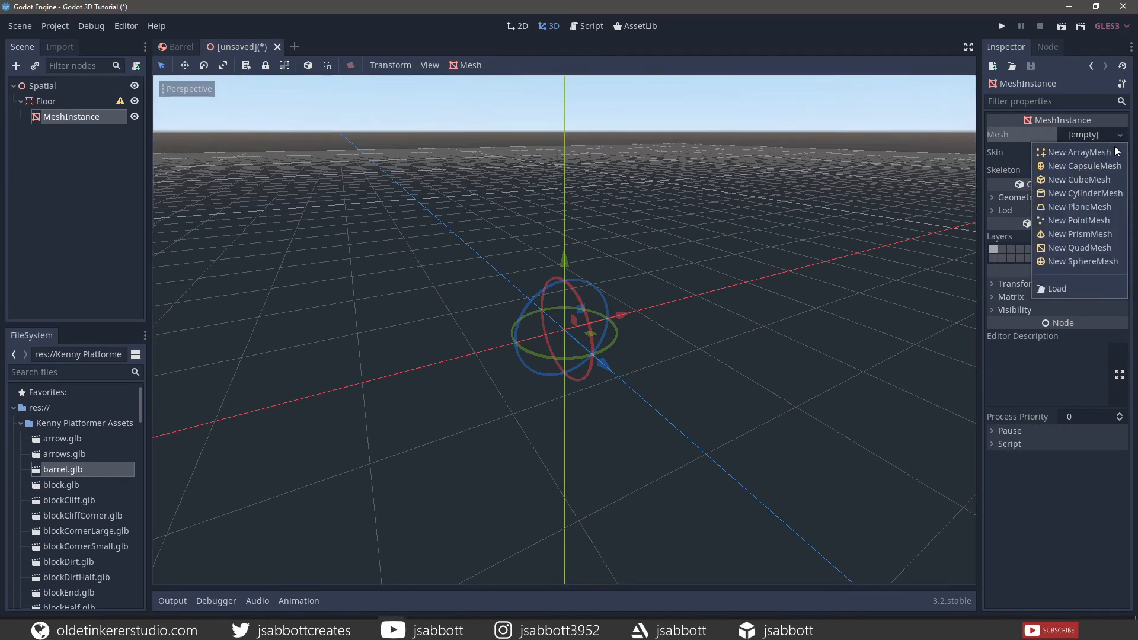
{"action": "left_click", "coordinate": [1106, 206]}
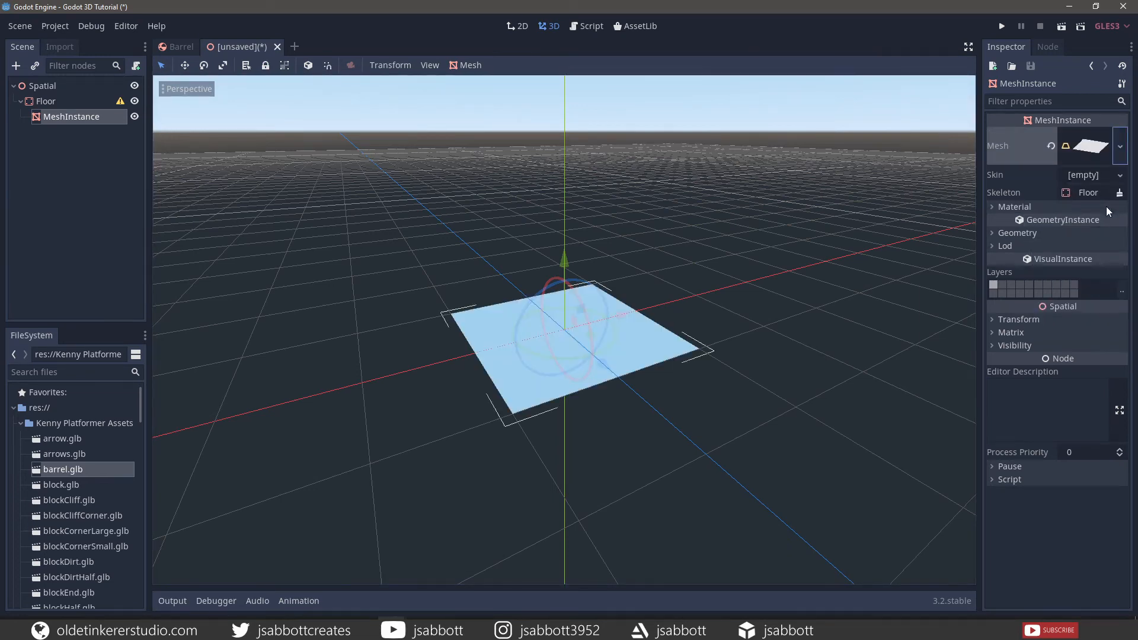
Set the size of the plane mesh to x 10 and y 10.
{"action": "left_click", "coordinate": [1091, 147]}
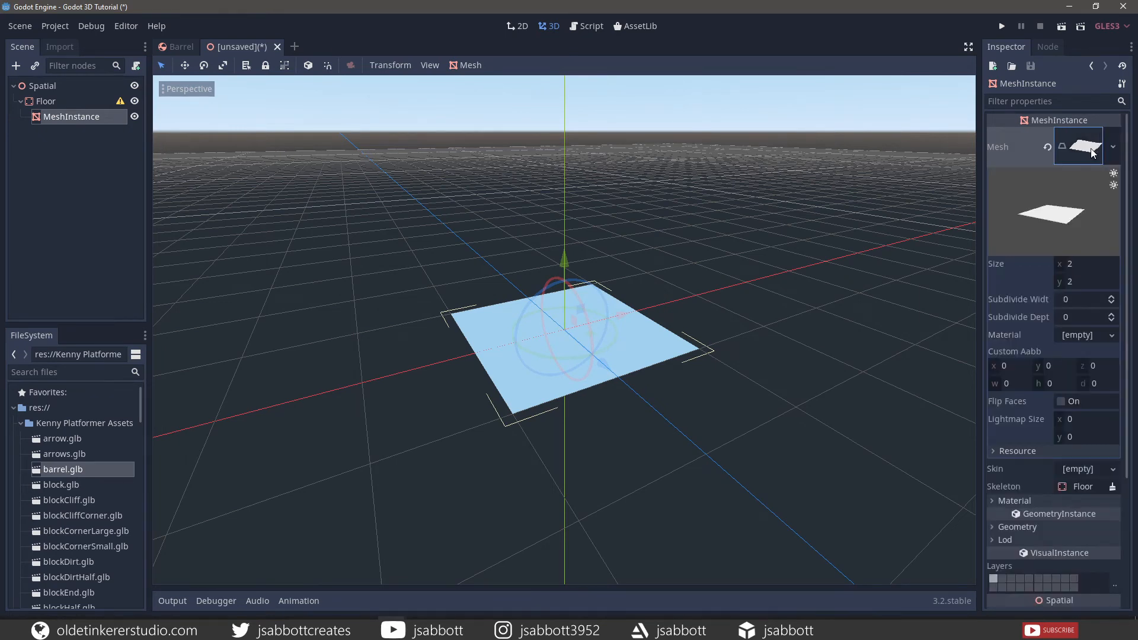
{"action": "left_click", "coordinate": [1077, 263]}
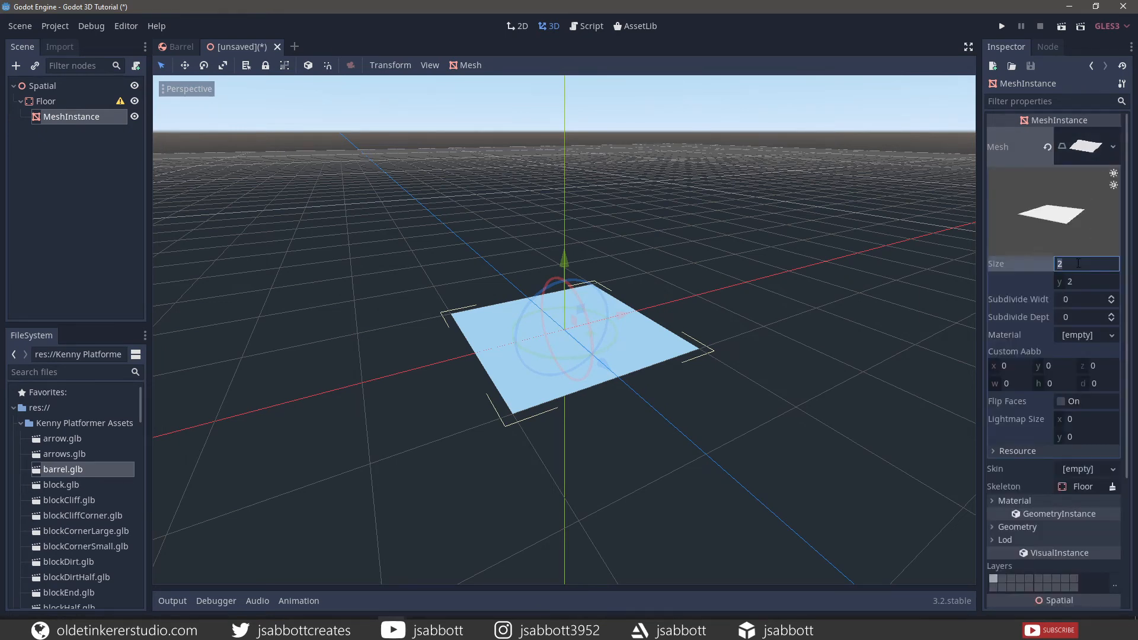
{"action": "type", "text": "10"}
{"action": "key", "text": "Tab"}
{"action": "type", "text": "10"}
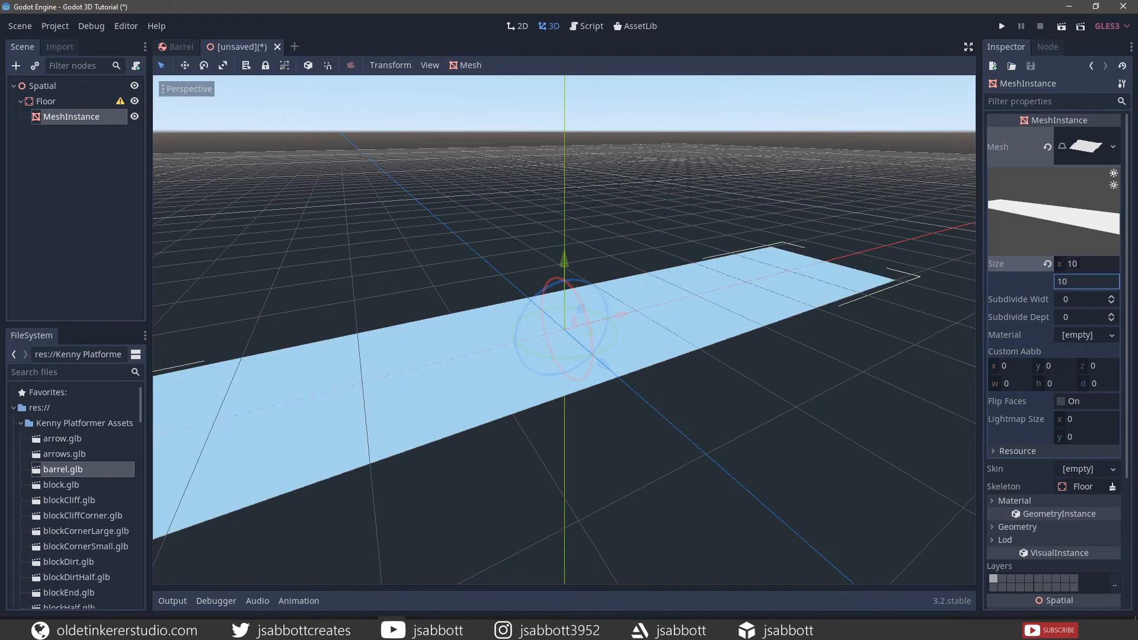
{"action": "key", "text": "Return"}
Assign a new SpatialMaterial to material slot 0 of the floor's MeshInstance.
{"action": "scroll", "coordinate": [596, 317], "scroll_direction": "down", "scroll_amount": 6}
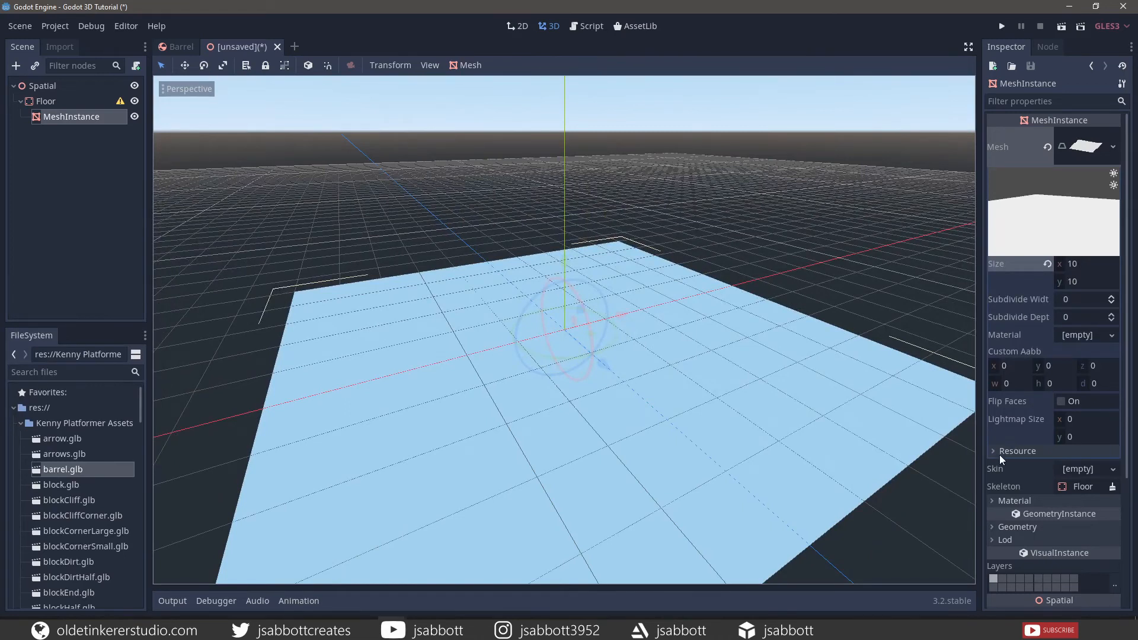
{"action": "left_click", "coordinate": [993, 501]}
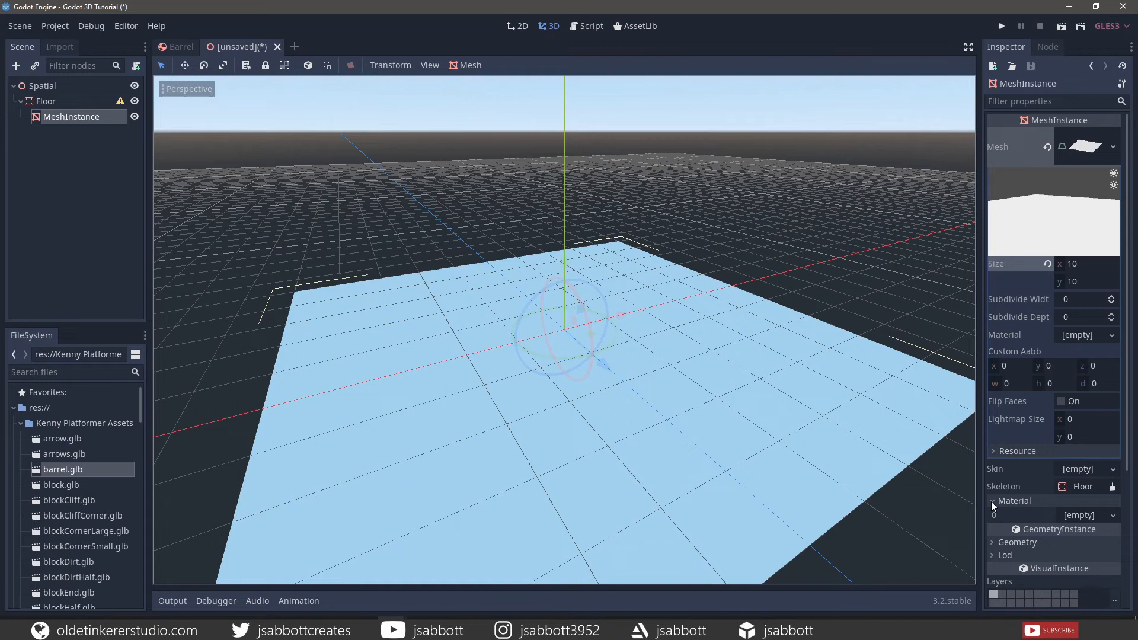
{"action": "left_click", "coordinate": [1112, 516]}
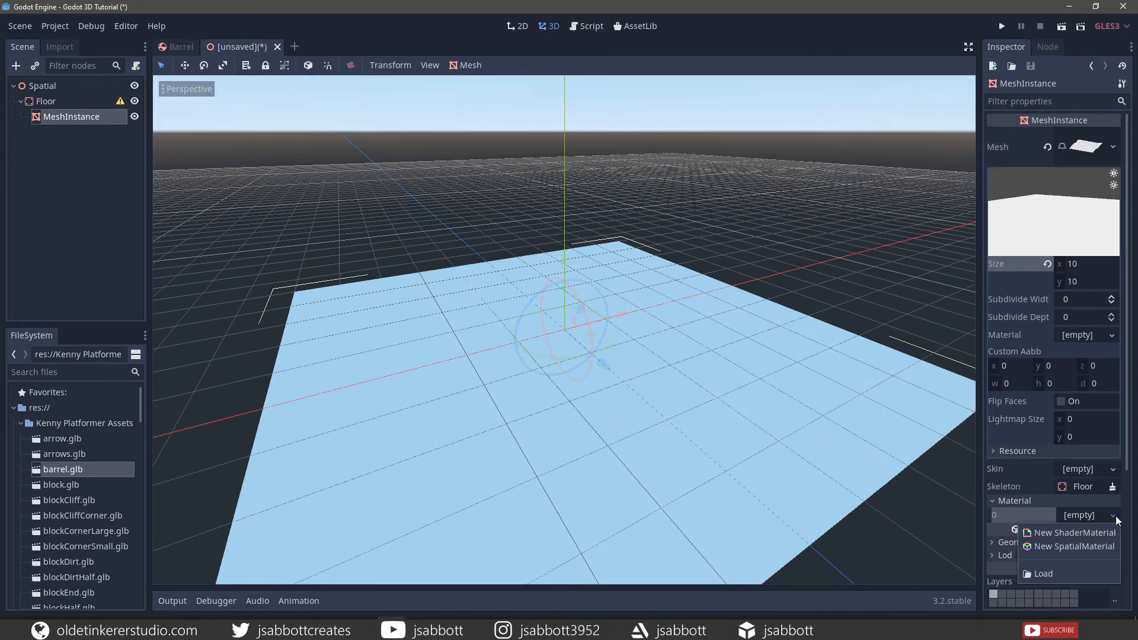
{"action": "left_click", "coordinate": [1085, 547]}
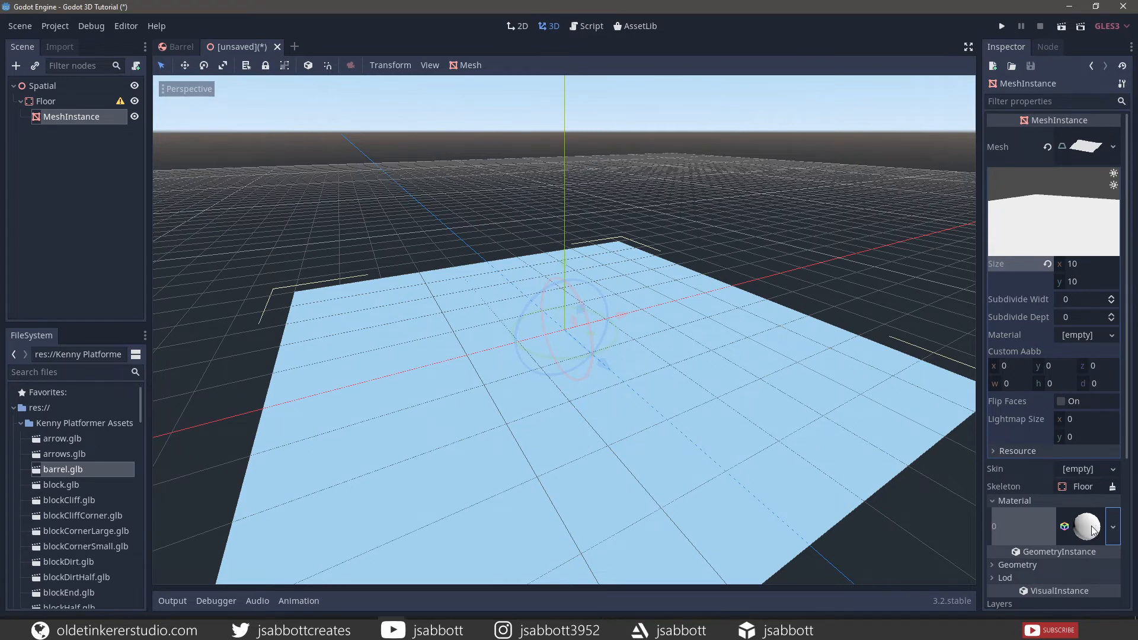
Set the albedo colour of the floor's SpatialMaterial to hex e79666.
{"action": "left_click", "coordinate": [1091, 526]}
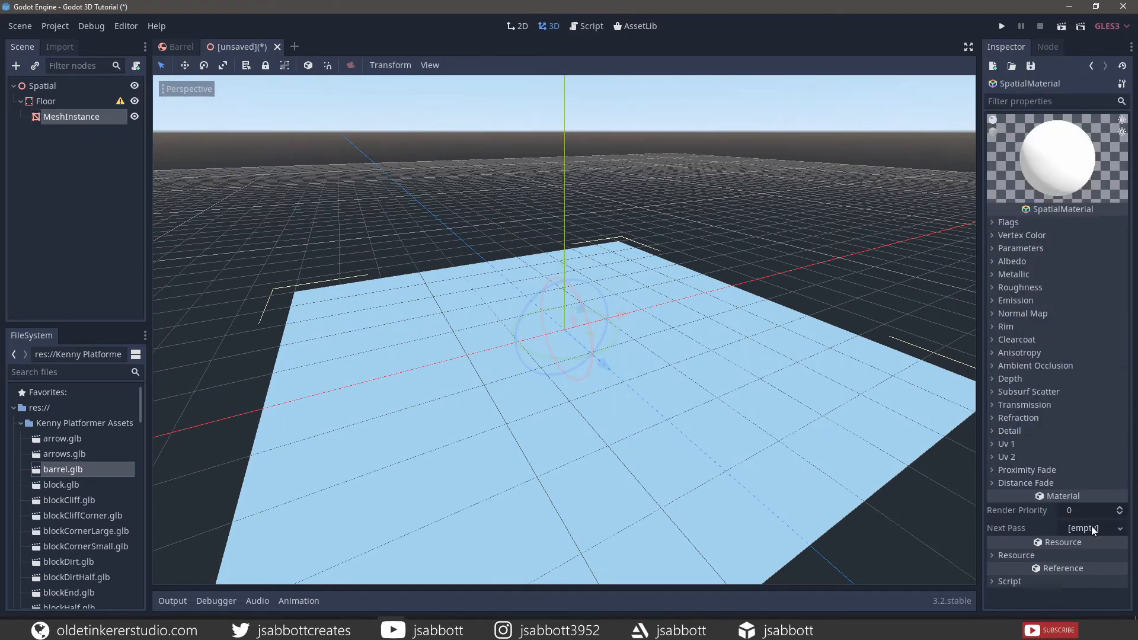
{"action": "left_click", "coordinate": [990, 261]}
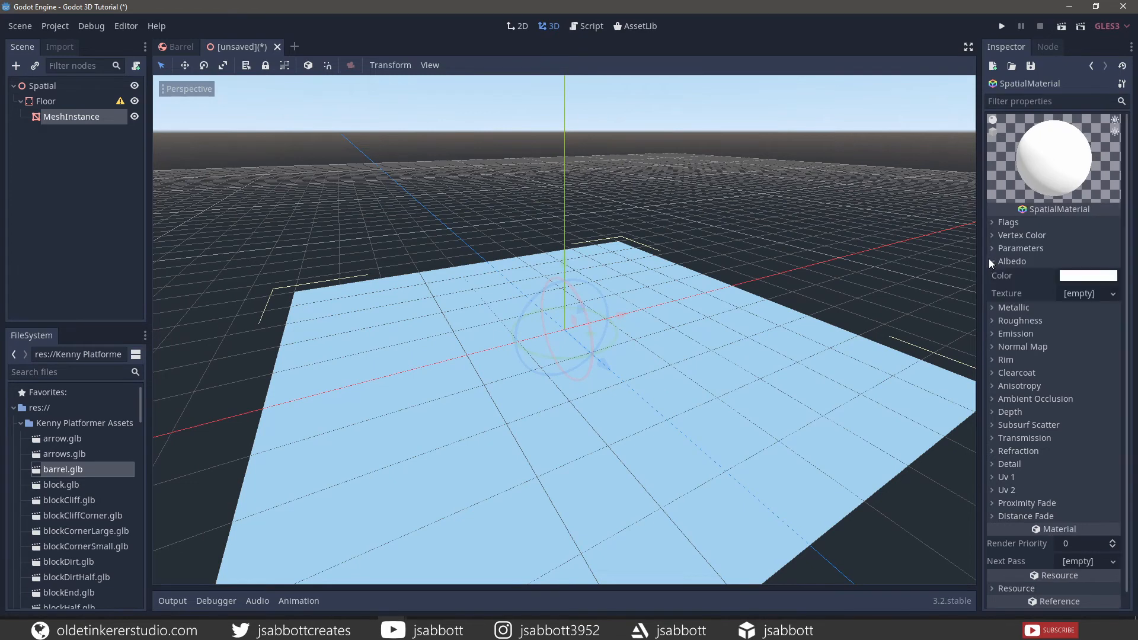
{"action": "left_click", "coordinate": [1081, 276]}
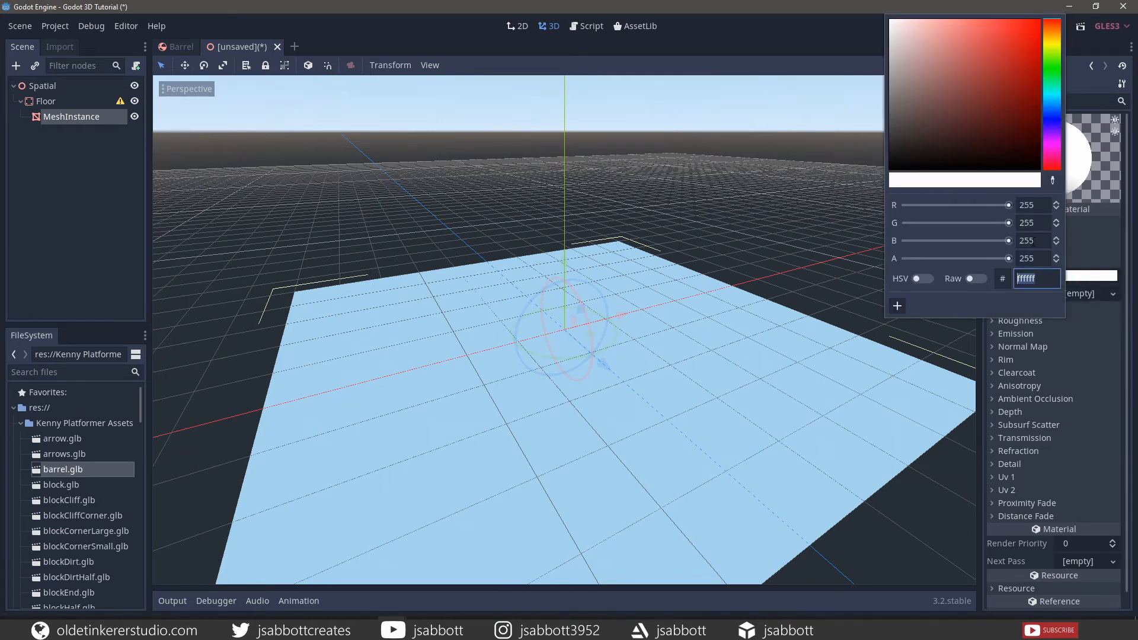
{"action": "type", "text": "e79666"}
{"action": "key", "text": "Return"}
{"action": "left_click", "coordinate": [666, 434]}
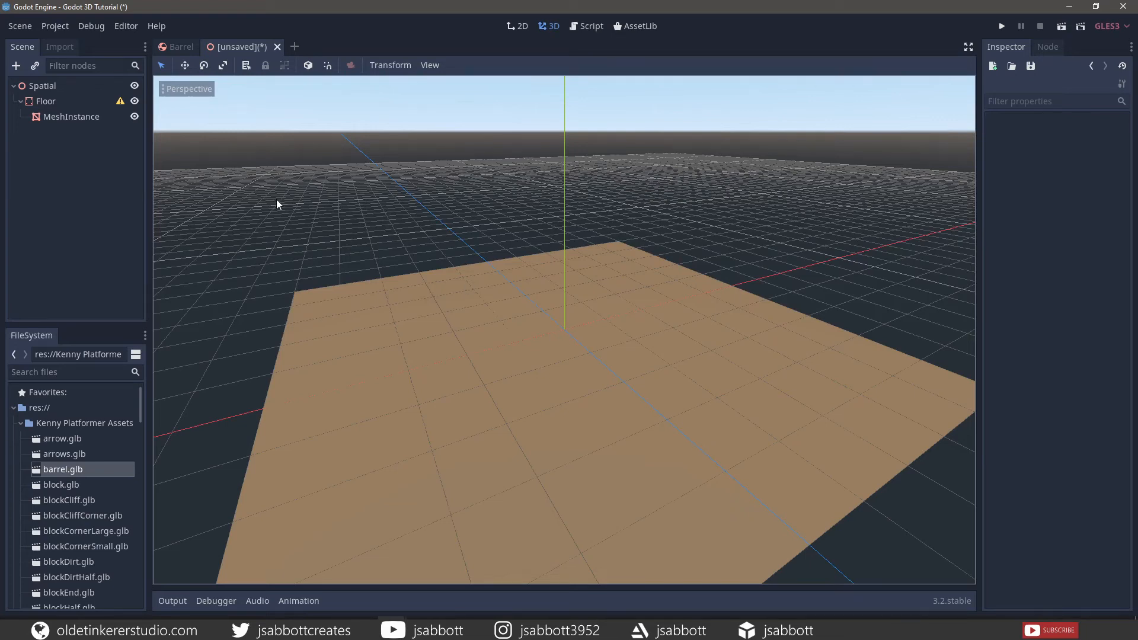
Generate a convex collision sibling for the floor's MeshInstance.
{"action": "left_click", "coordinate": [69, 118]}
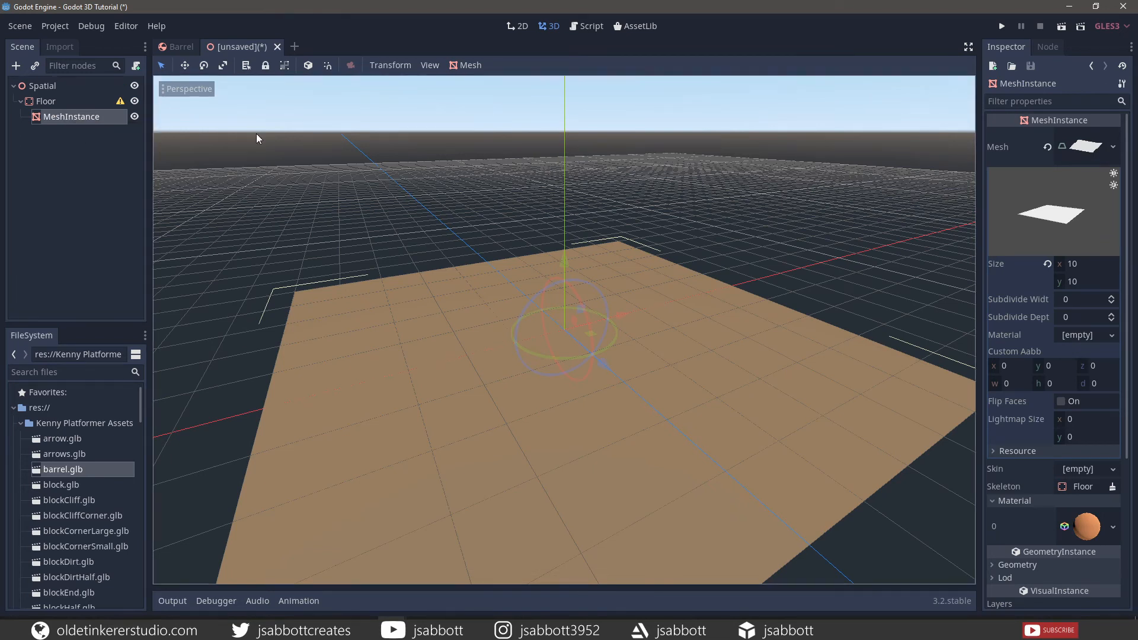
{"action": "left_click", "coordinate": [469, 66]}
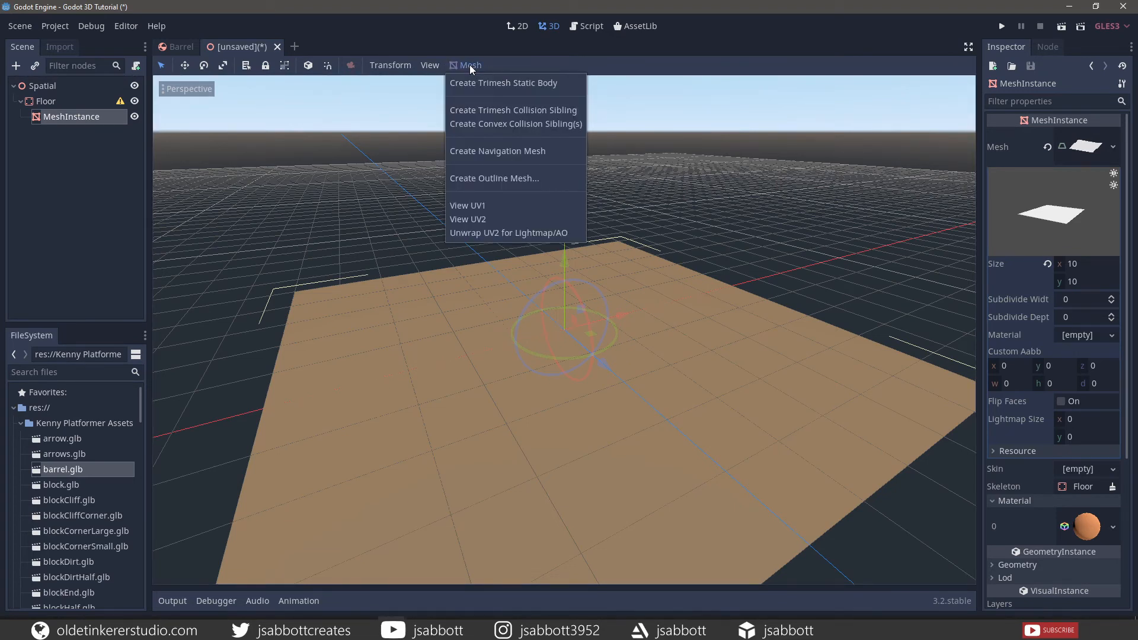
{"action": "left_click", "coordinate": [509, 125]}
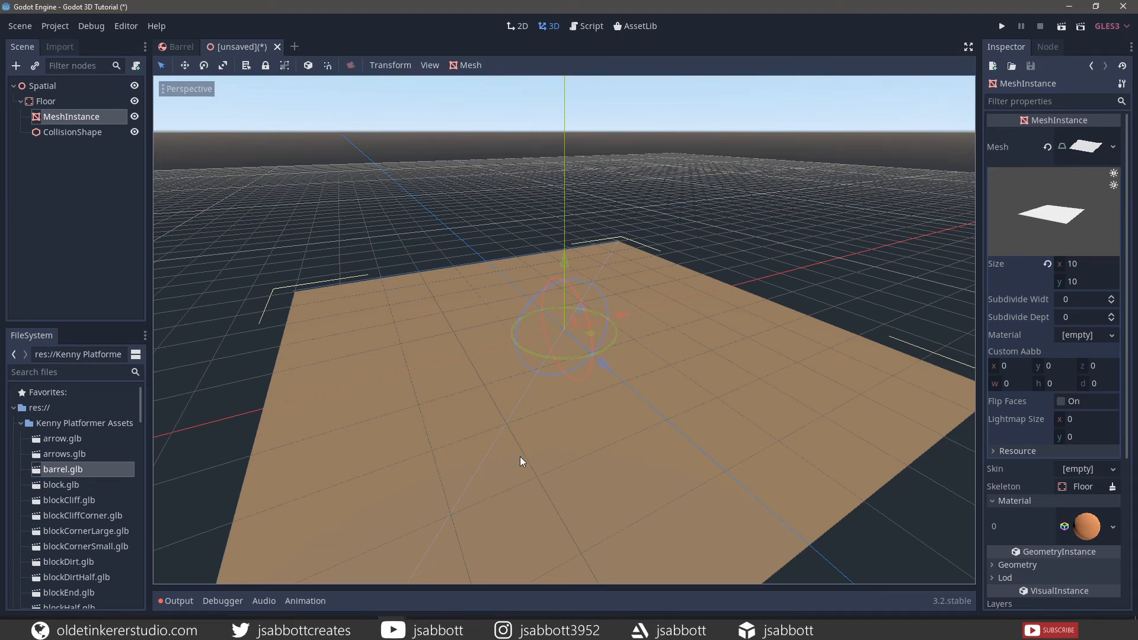
Instance Barrel.tscn as a child of the root Spatial node and raise it along the Y axis to sit on the floor.
{"action": "left_click", "coordinate": [51, 86]}
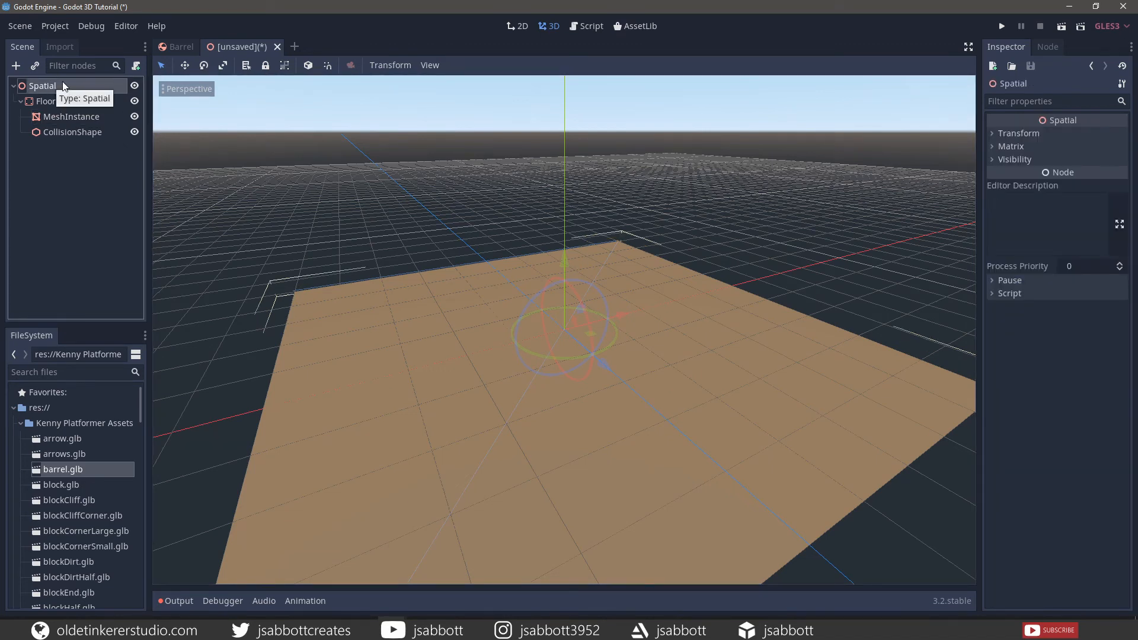
{"action": "left_click", "coordinate": [35, 65]}
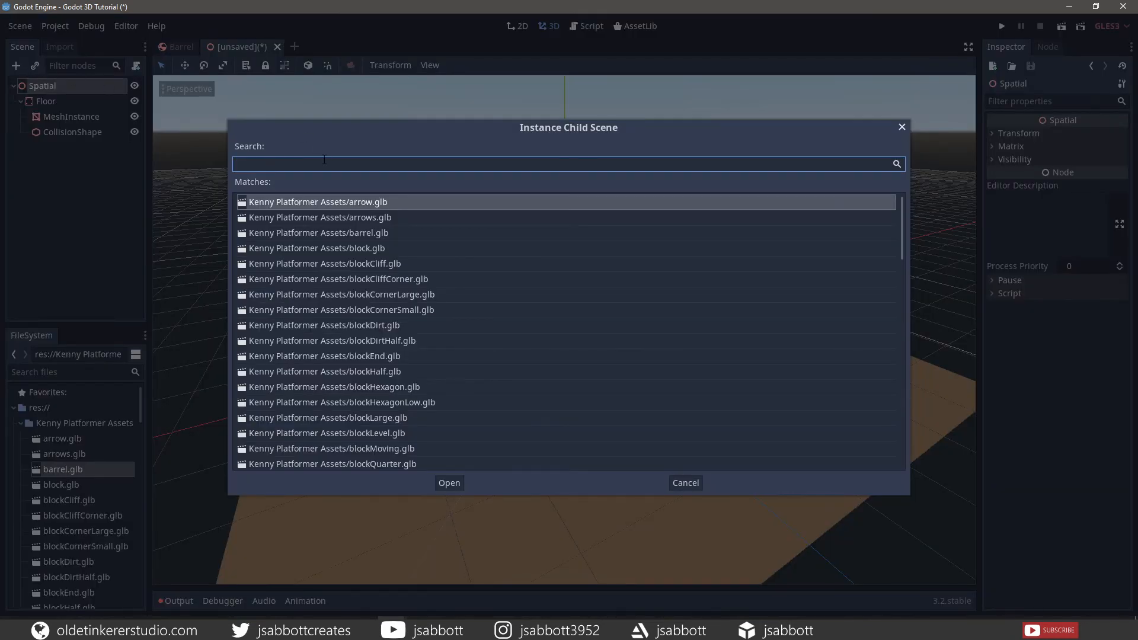
{"action": "type", "text": "Barrel"}
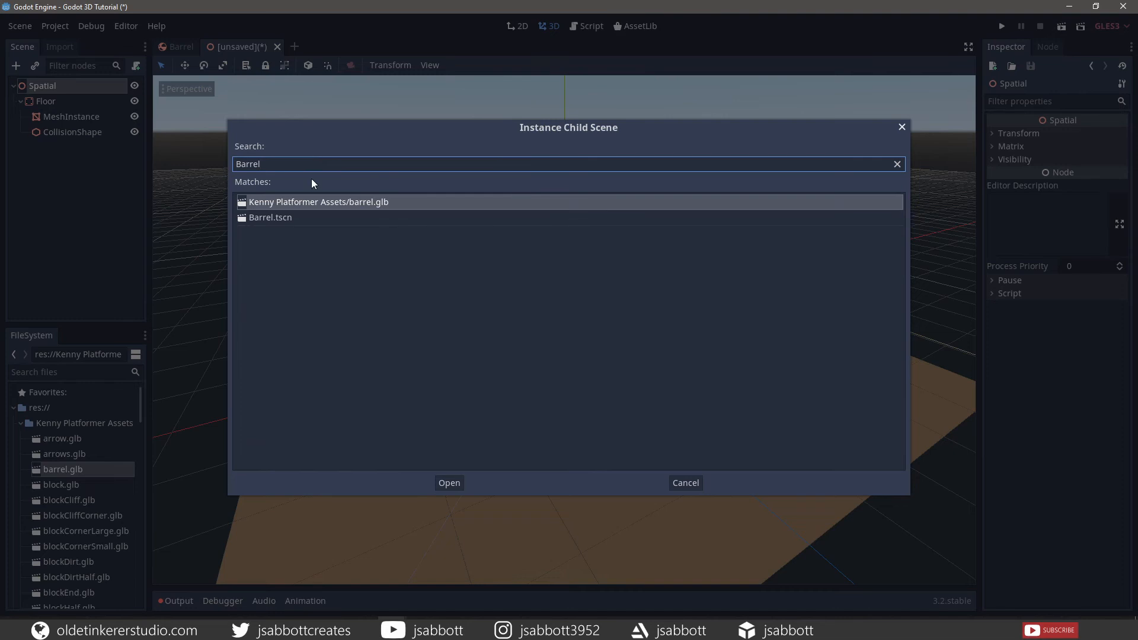
{"action": "left_click", "coordinate": [267, 218]}
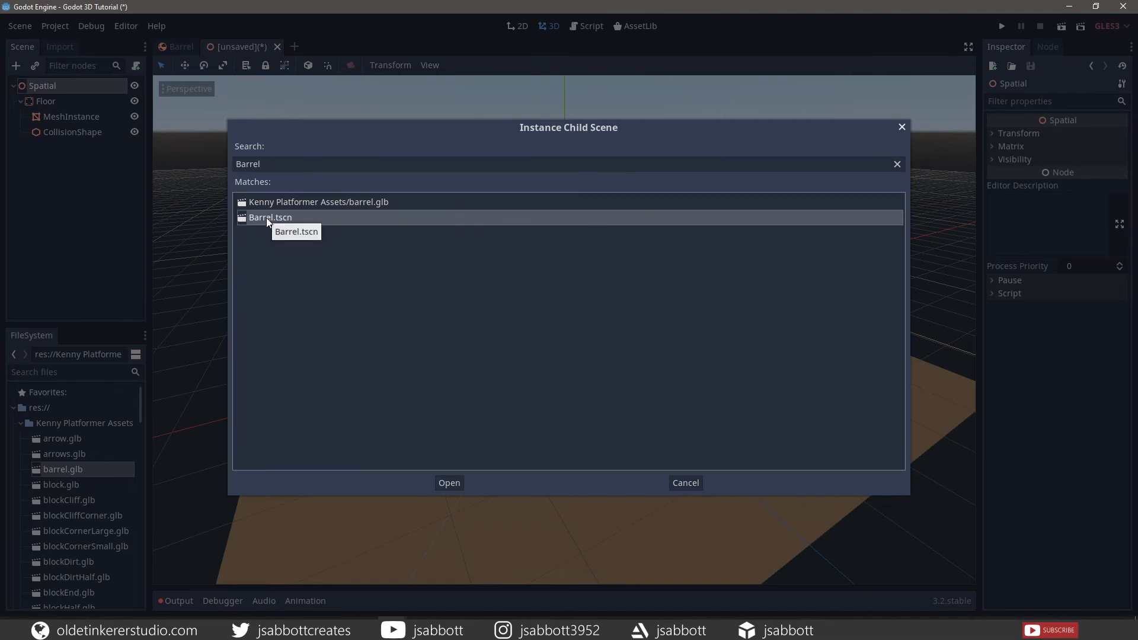
{"action": "left_click", "coordinate": [449, 483]}
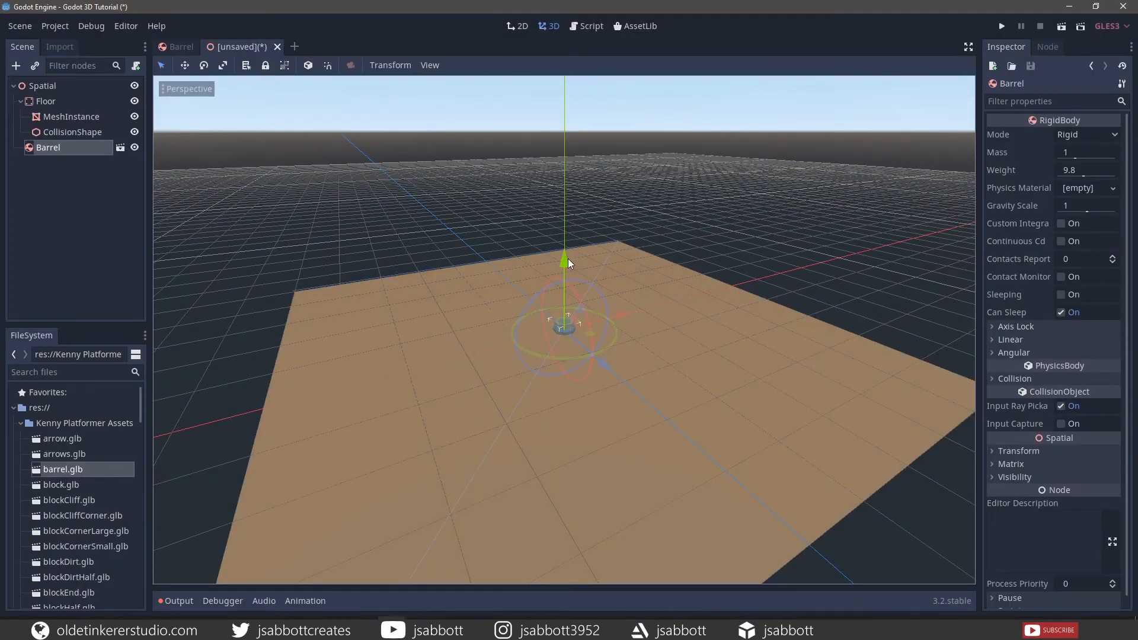
{"action": "left_click_drag", "start_coordinate": [568, 260], "coordinate": [567, 250]}
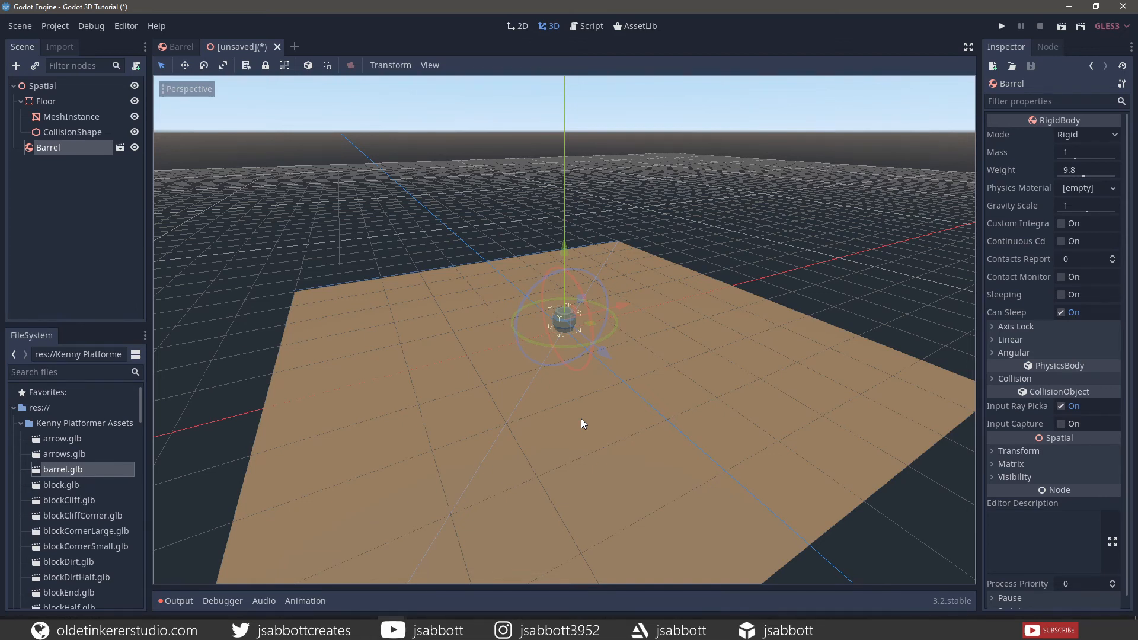
Duplicate the barrel and place the copy on top of it, offset slightly along the X axis to the left.
{"action": "scroll", "coordinate": [581, 418], "scroll_direction": "up", "scroll_amount": 7}
{"action": "middle_click_drag", "start_coordinate": [579, 423], "coordinate": [591, 389]}
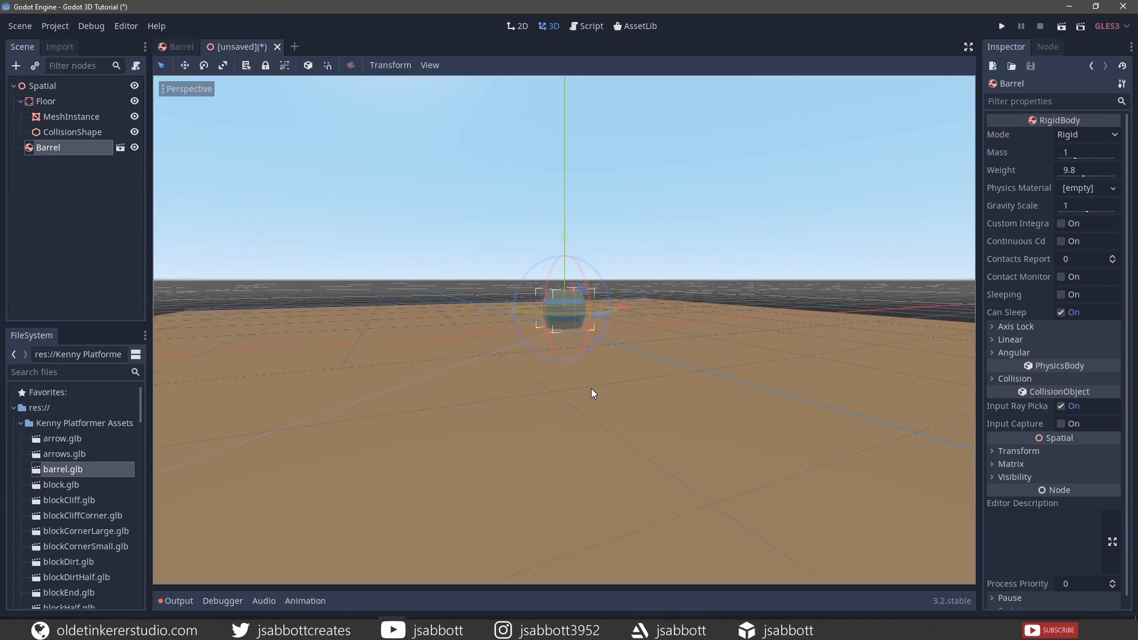
{"action": "key", "text": "ctrl+d"}
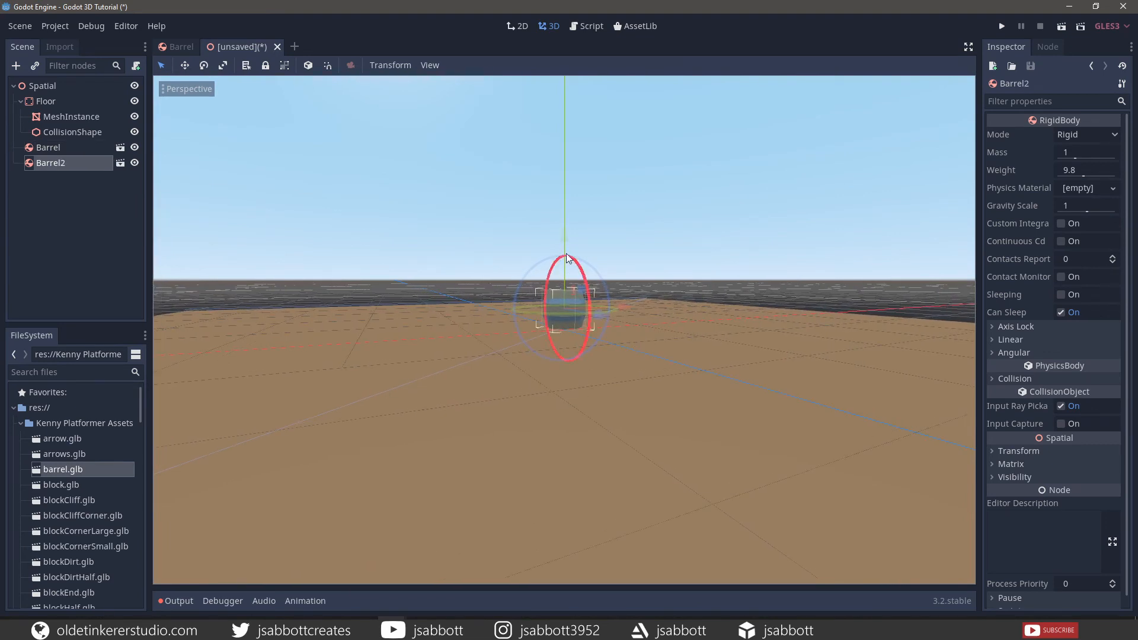
{"action": "left_click_drag", "start_coordinate": [564, 237], "coordinate": [564, 203]}
{"action": "mouse_move", "coordinate": [617, 276]}
{"action": "left_mouse_down"}
{"action": "mouse_move", "coordinate": [610, 287]}
{"action": "mouse_move", "coordinate": [630, 277]}
{"action": "mouse_move", "coordinate": [614, 276]}
{"action": "left_mouse_up"}
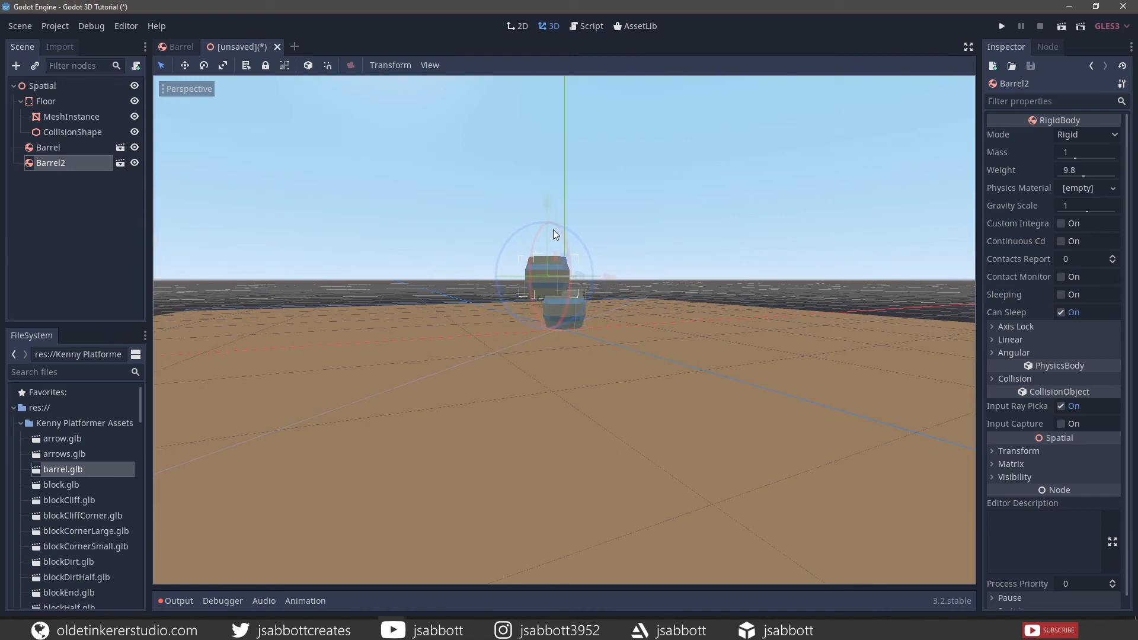
Duplicate the top barrel twice, stacking each copy above the last with X offsets alternating right and left to make a staggered four-barrel tower.
{"action": "left_click_drag", "start_coordinate": [547, 209], "coordinate": [544, 153]}
{"action": "key", "text": "ctrl+d"}
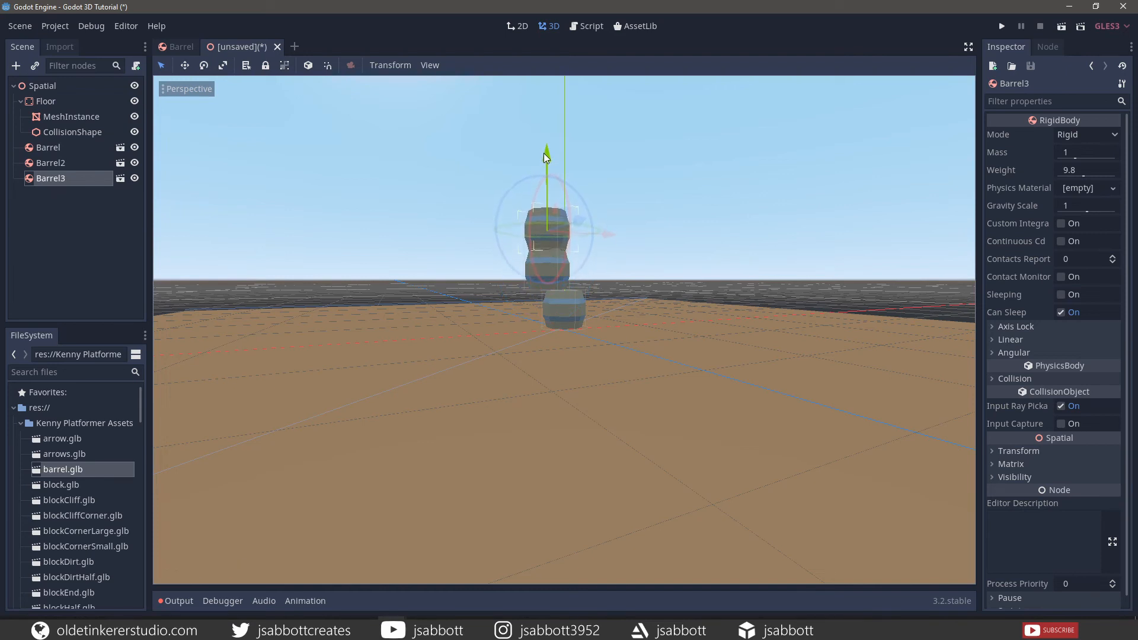
{"action": "left_click_drag", "start_coordinate": [610, 236], "coordinate": [626, 234]}
{"action": "key", "text": "ctrl+d"}
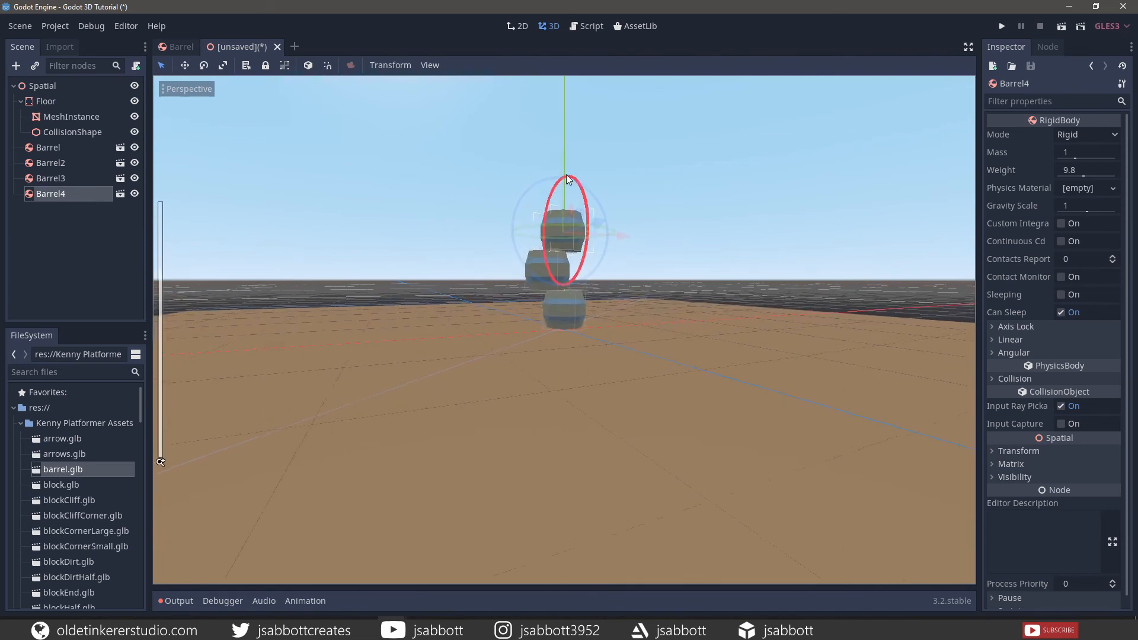
{"action": "left_click_drag", "start_coordinate": [564, 162], "coordinate": [557, 121]}
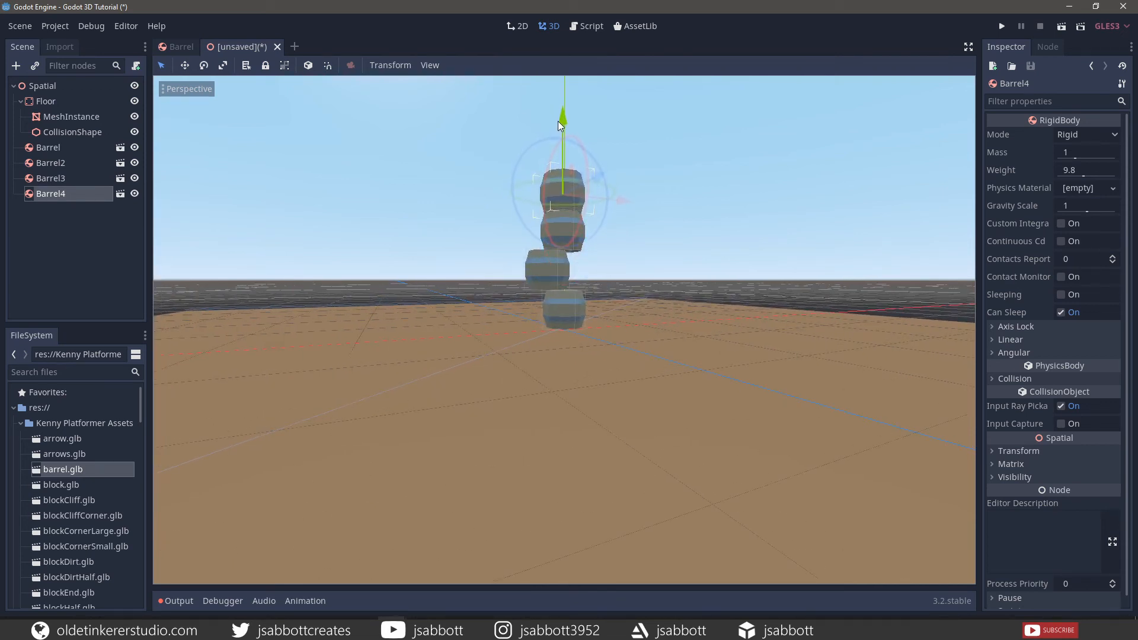
{"action": "left_click_drag", "start_coordinate": [623, 202], "coordinate": [605, 206]}
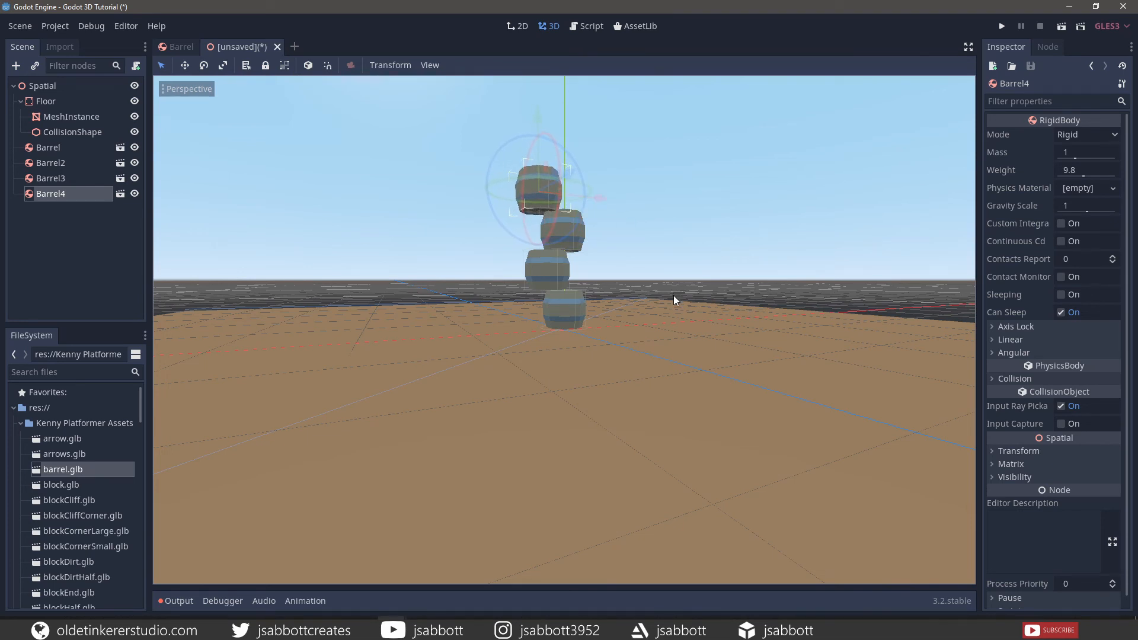
Add a Camera node as a child of the root Spatial node.
{"action": "left_click", "coordinate": [43, 87]}
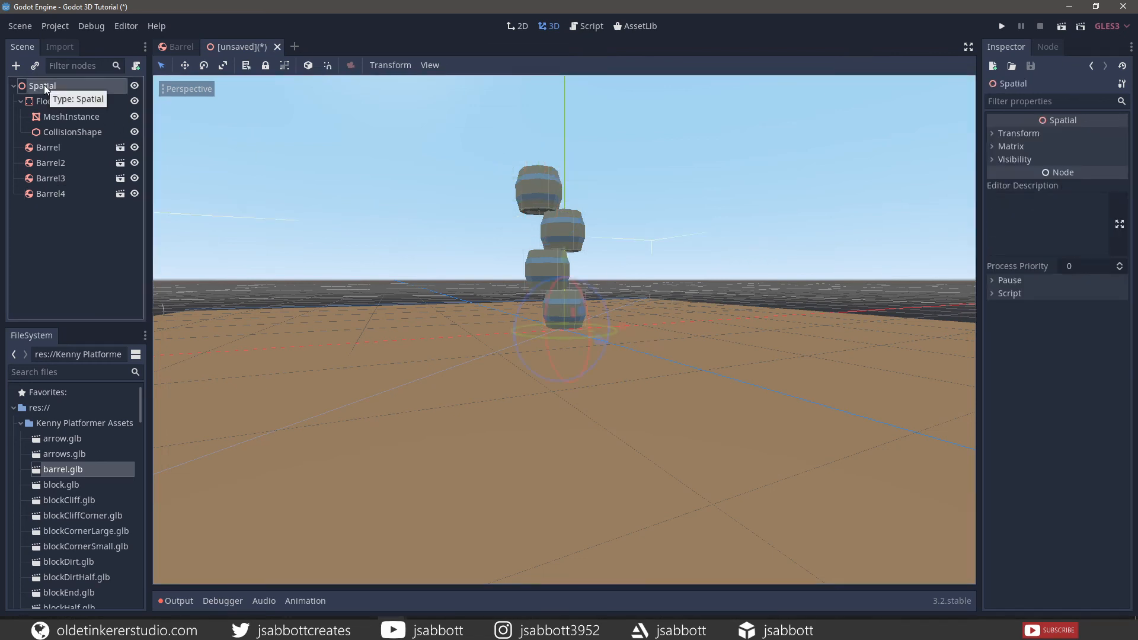
{"action": "left_click", "coordinate": [17, 67]}
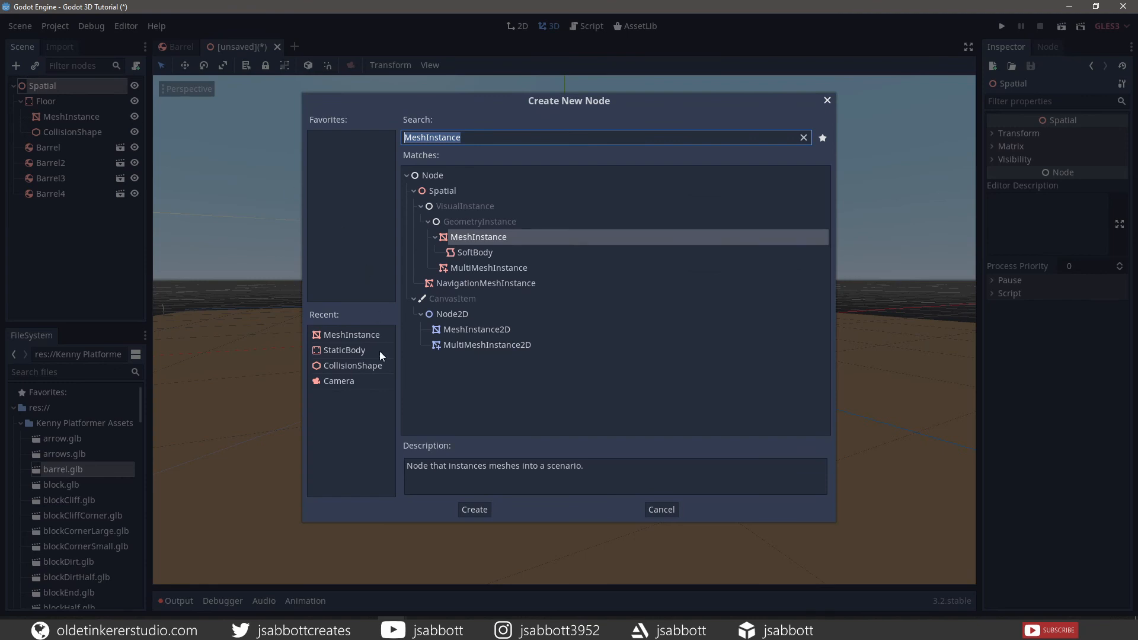
{"action": "left_click", "coordinate": [336, 381]}
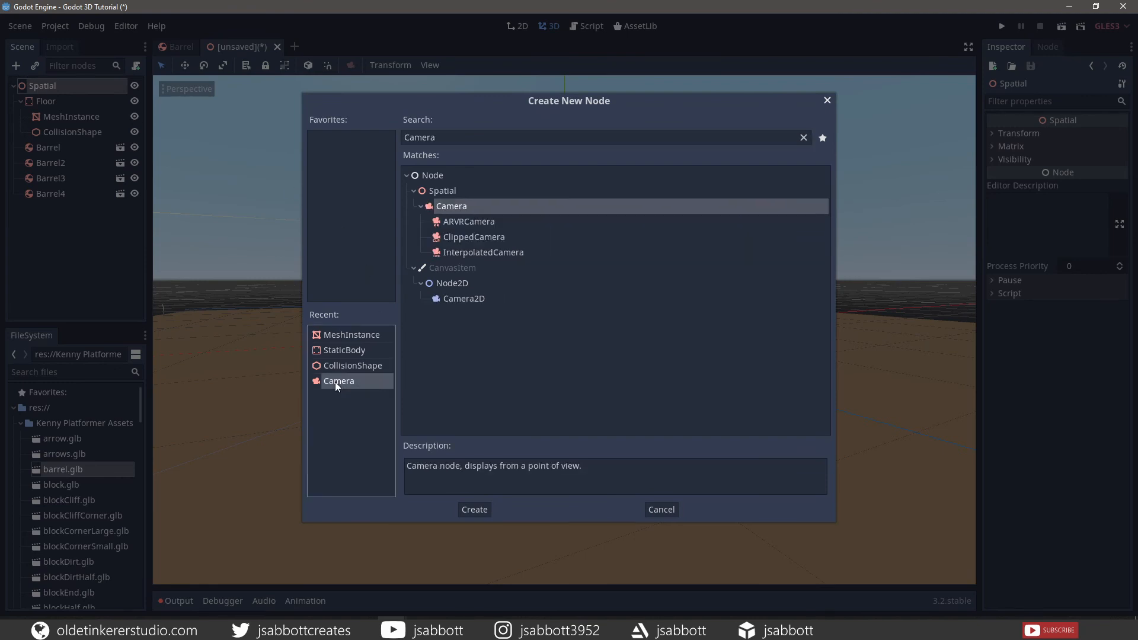
{"action": "left_click", "coordinate": [475, 510]}
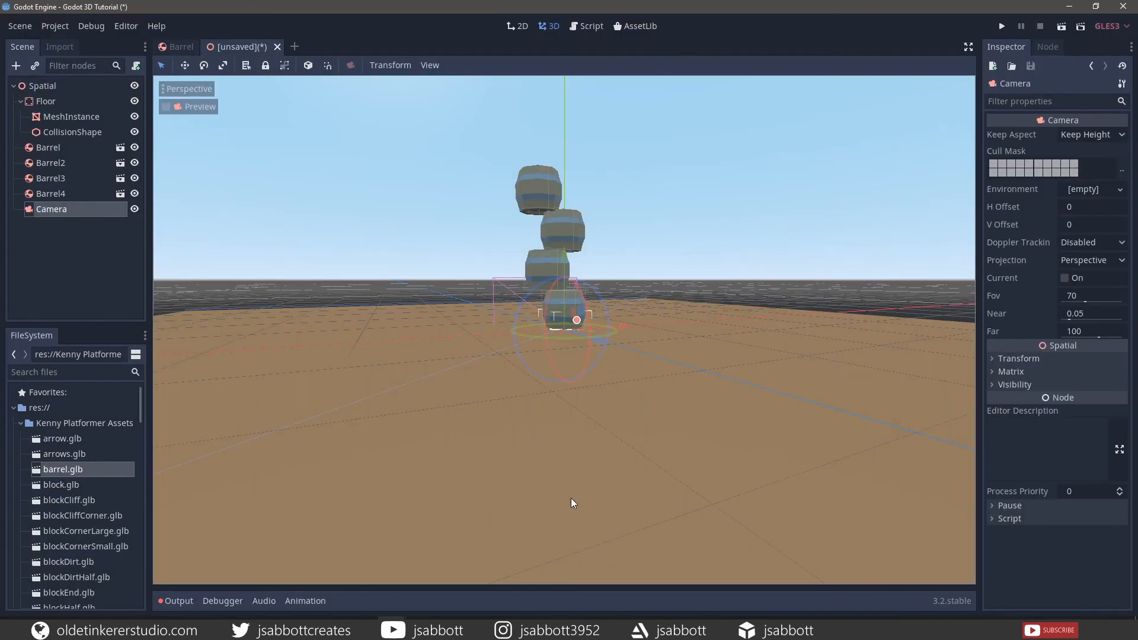
Move the camera back along the Z axis and up along Y to frame the whole barrel stack, and check the framing in the camera preview.
{"action": "middle_click_drag", "start_coordinate": [590, 324], "coordinate": [626, 349]}
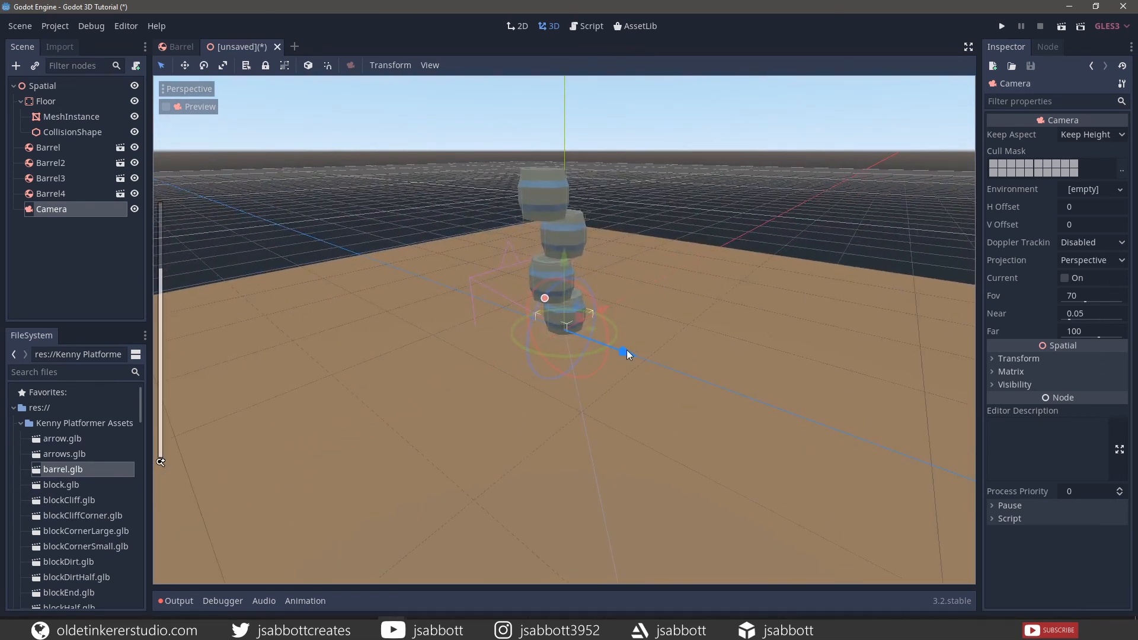
{"action": "left_click_drag", "start_coordinate": [627, 349], "coordinate": [801, 400]}
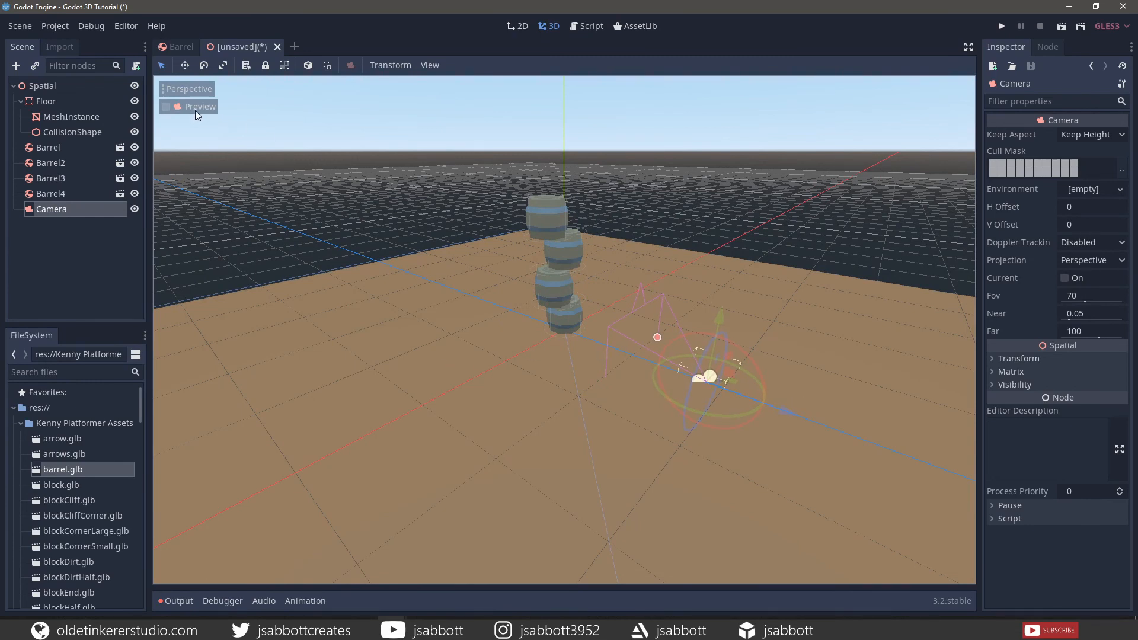
{"action": "scroll", "coordinate": [559, 392], "scroll_direction": "up", "scroll_amount": 3}
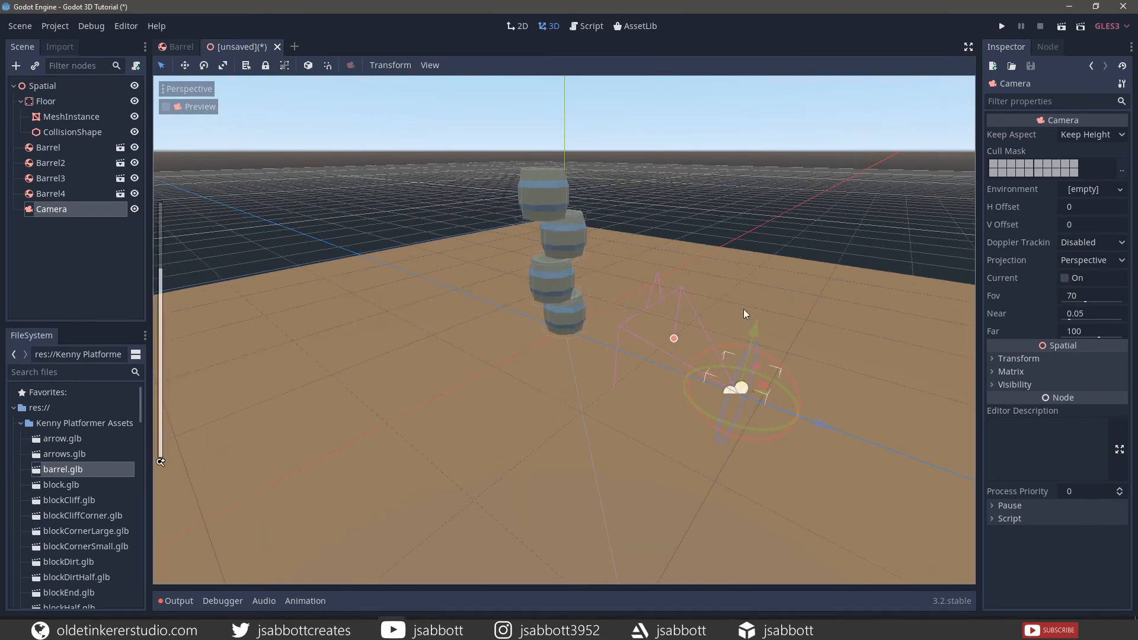
{"action": "left_click_drag", "start_coordinate": [755, 332], "coordinate": [778, 171]}
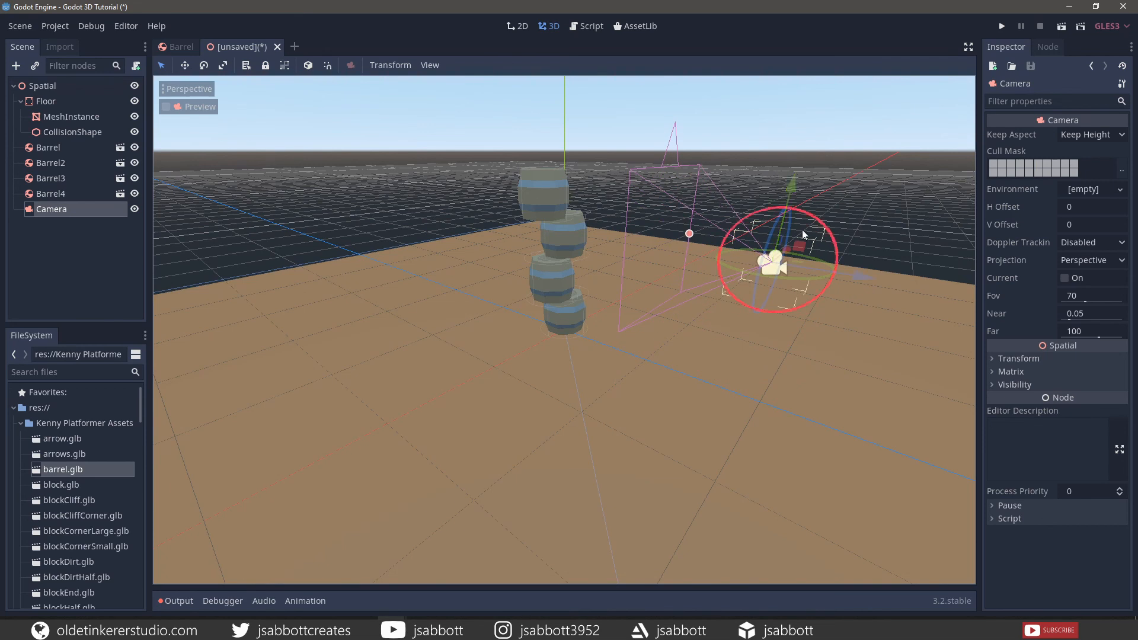
{"action": "scroll", "coordinate": [759, 321], "scroll_direction": "down", "scroll_amount": 5}
{"action": "left_click_drag", "start_coordinate": [732, 314], "coordinate": [822, 325]}
{"action": "left_click_drag", "start_coordinate": [790, 291], "coordinate": [762, 222]}
{"action": "left_click", "coordinate": [193, 107]}
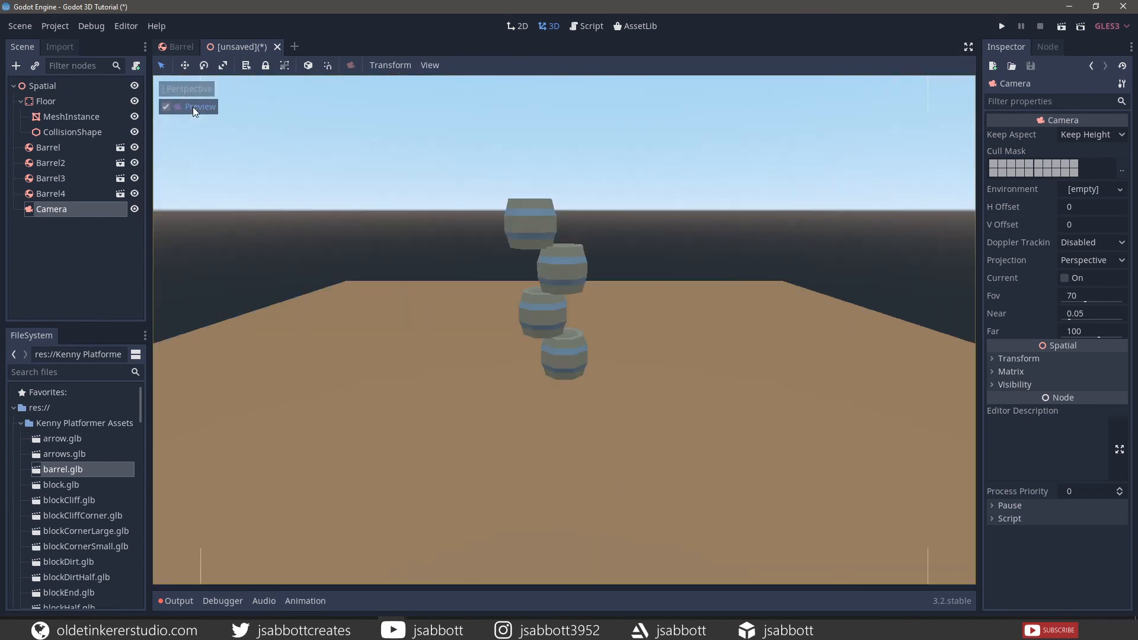
{"action": "left_click", "coordinate": [194, 107]}
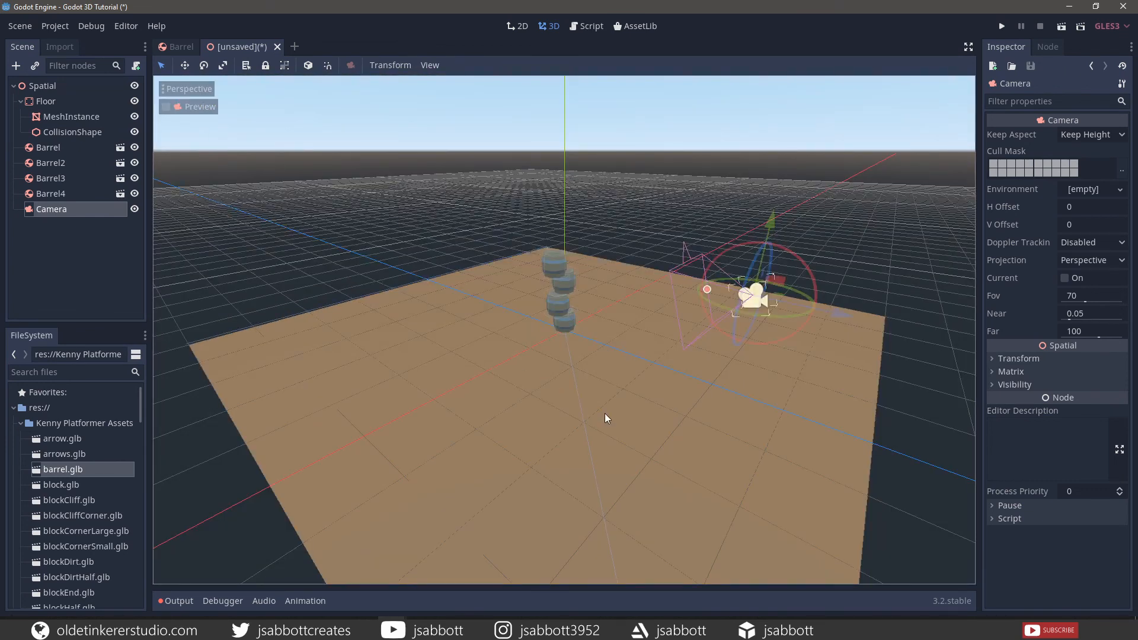
Save the scene as Tumble.tscn, run the project to test the barrels' physics, and close the game window.
{"action": "left_click", "coordinate": [21, 27]}
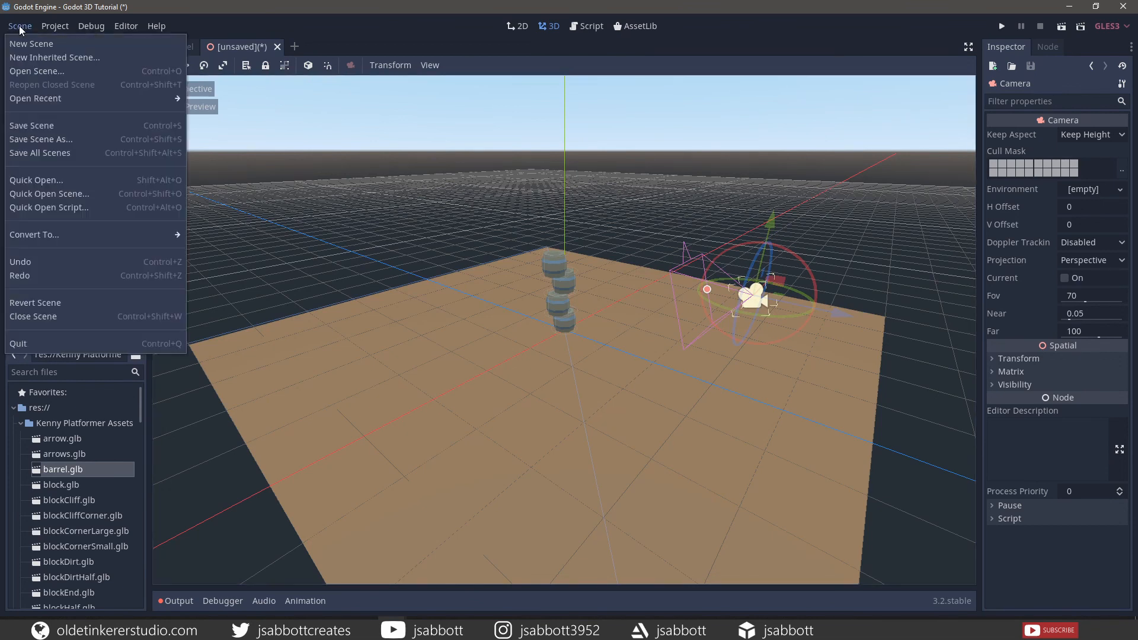
{"action": "left_click", "coordinate": [40, 126]}
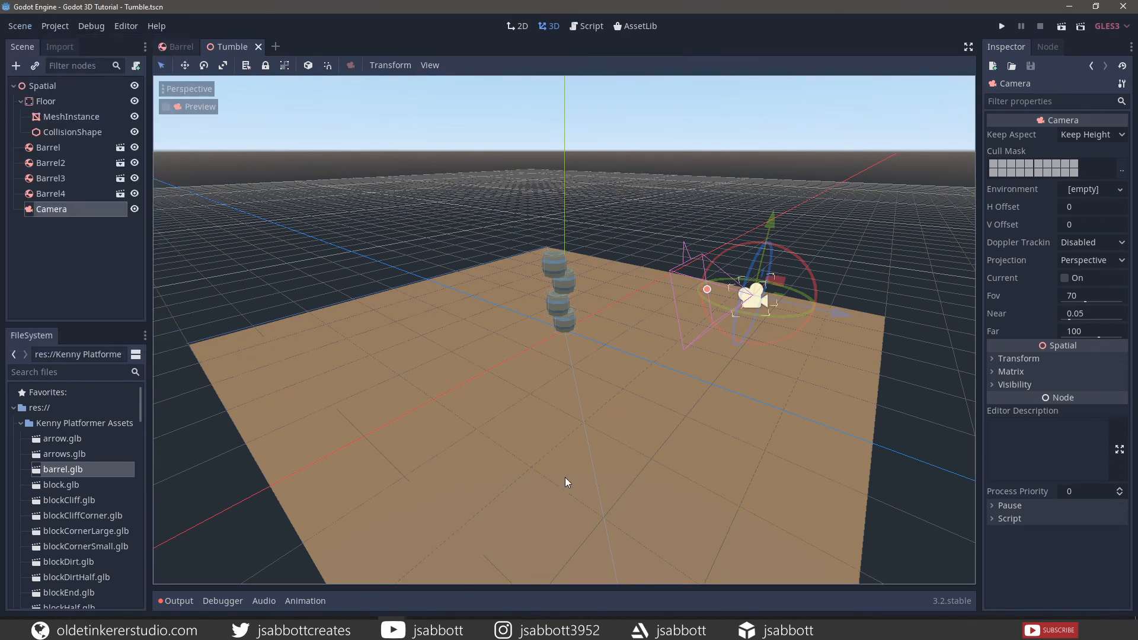
{"action": "left_click", "coordinate": [1060, 26]}
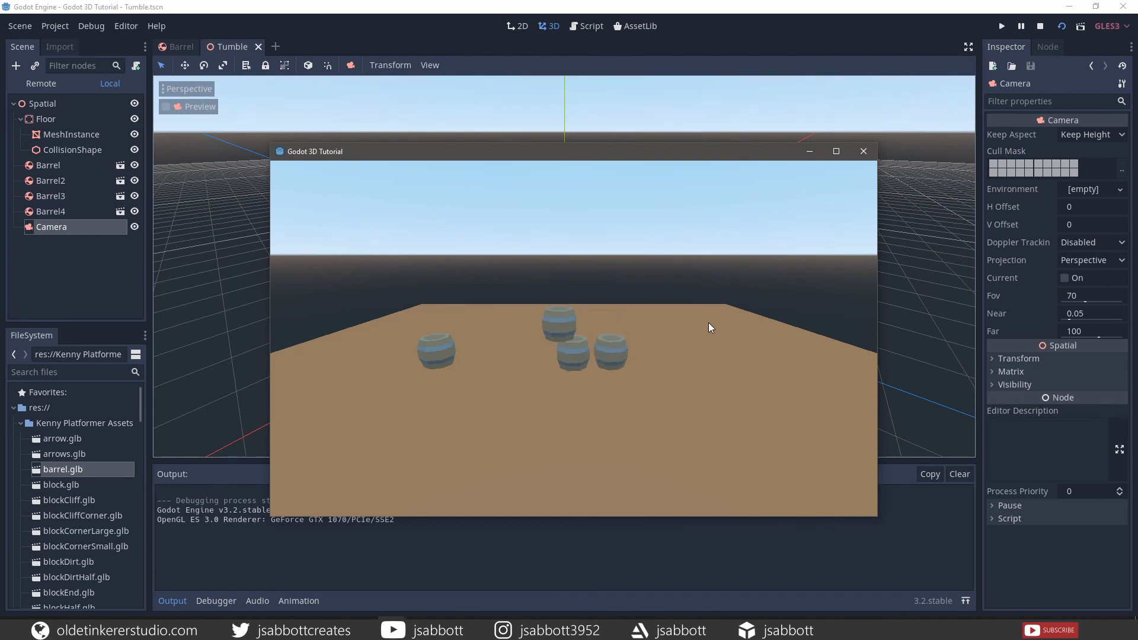
{"action": "left_click", "coordinate": [865, 153]}
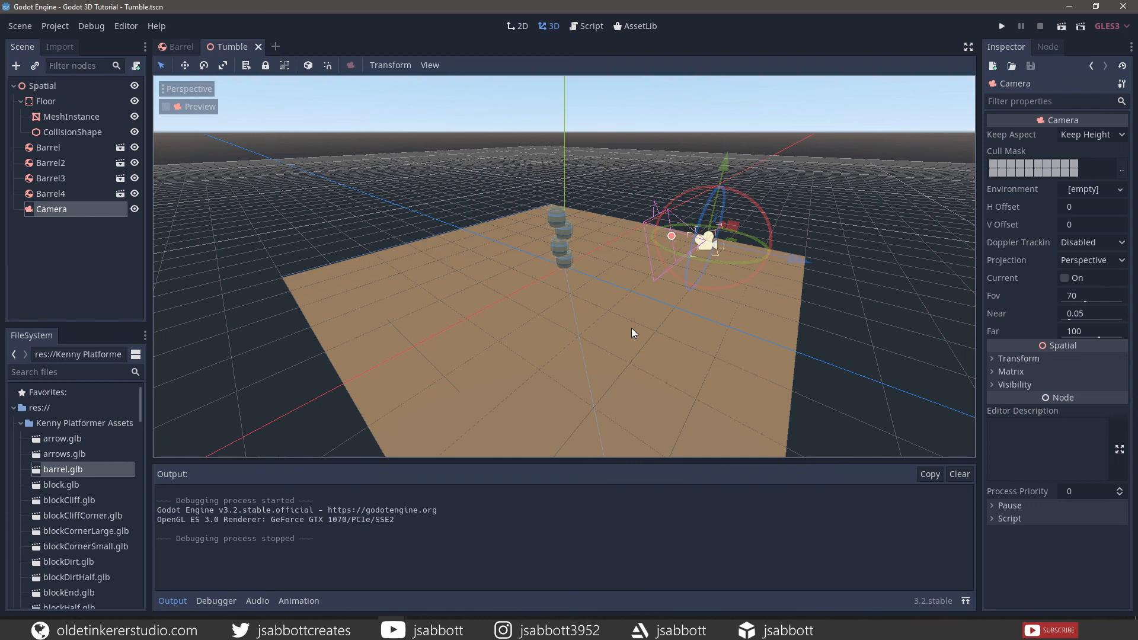